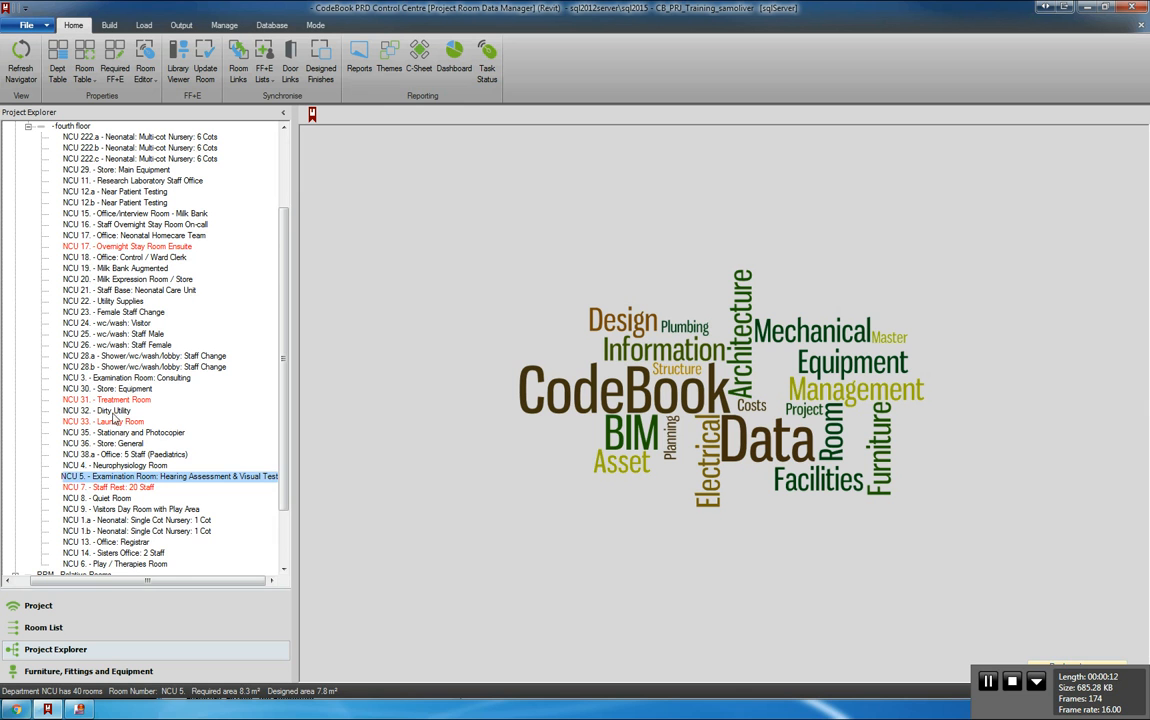
Step: Open NCU 32 - Dirty Utility's room information in the Room Editor and show its Room Data
{"action": "right_click", "coordinate": [115, 412]}
{"action": "mouse_move", "coordinate": [200, 424]}
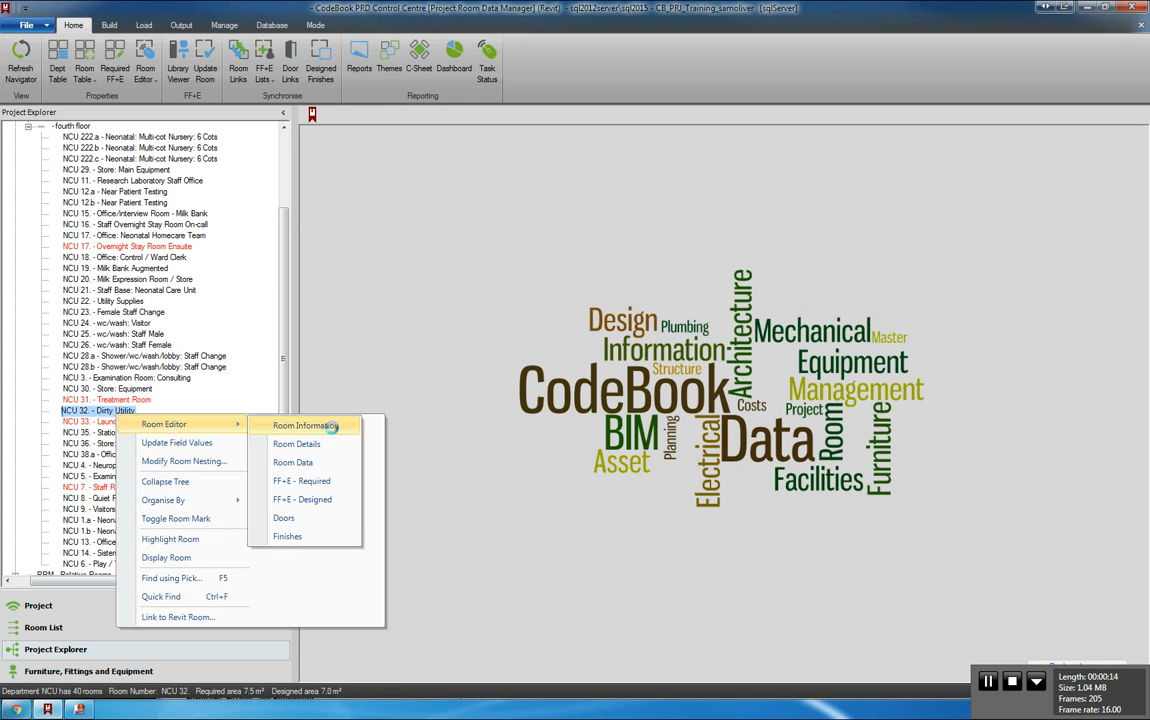
{"action": "left_click", "coordinate": [303, 426]}
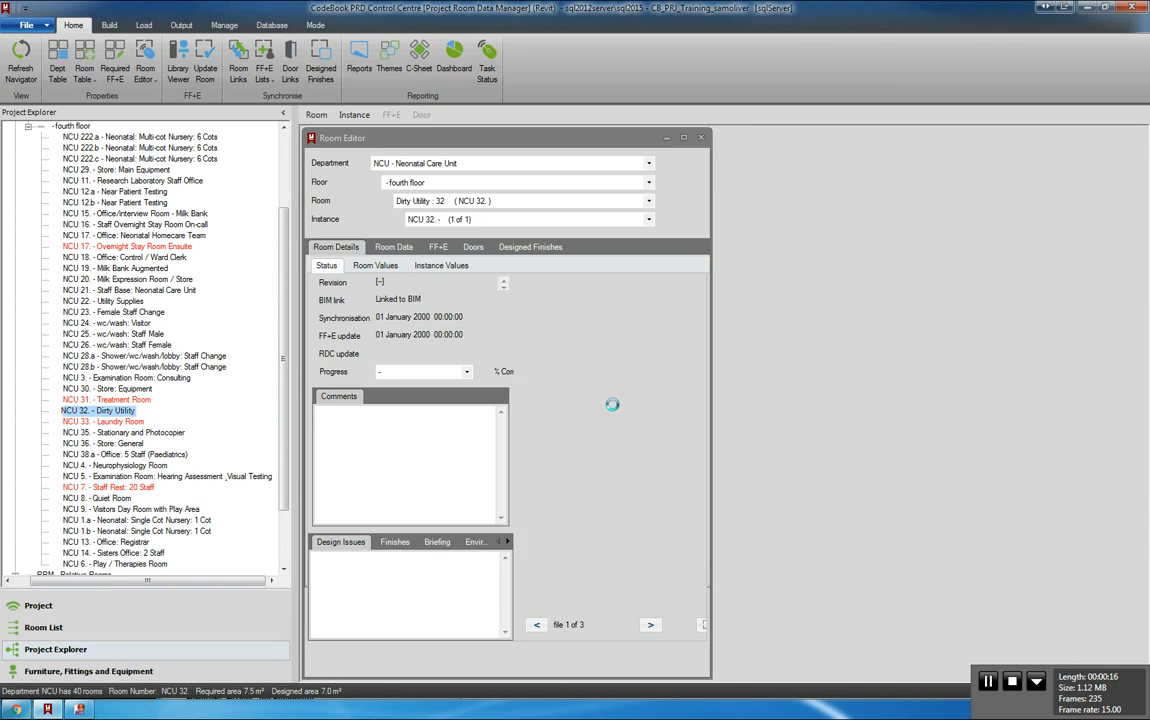
{"action": "left_click", "coordinate": [390, 225]}
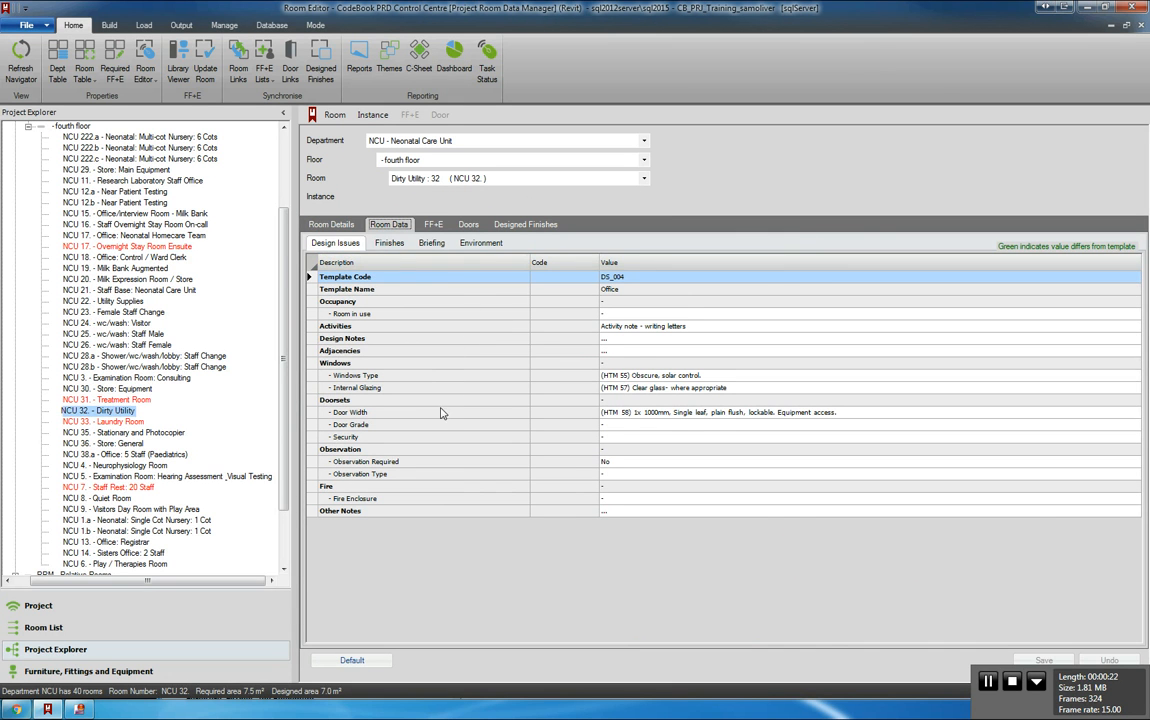
Step: Browse the Finishes, Briefing and Environment room data, checking Winter degC's choices but leaving it at 10
{"action": "left_click", "coordinate": [390, 245]}
{"action": "left_click", "coordinate": [440, 247]}
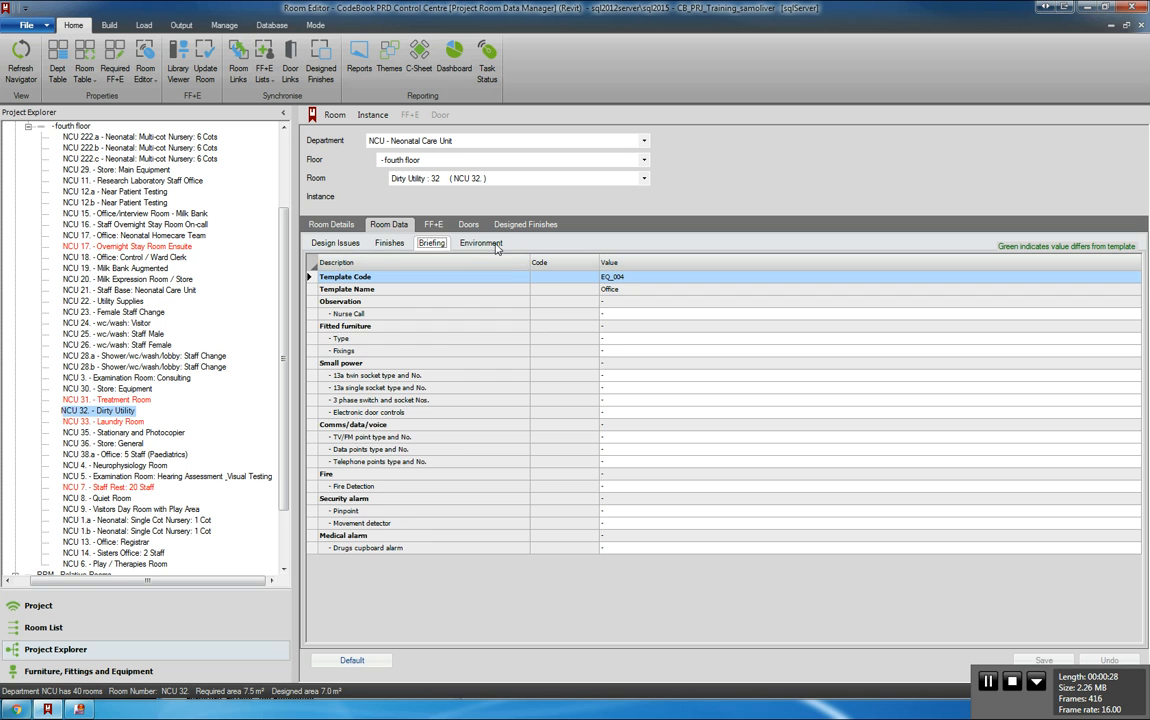
{"action": "left_click", "coordinate": [480, 244]}
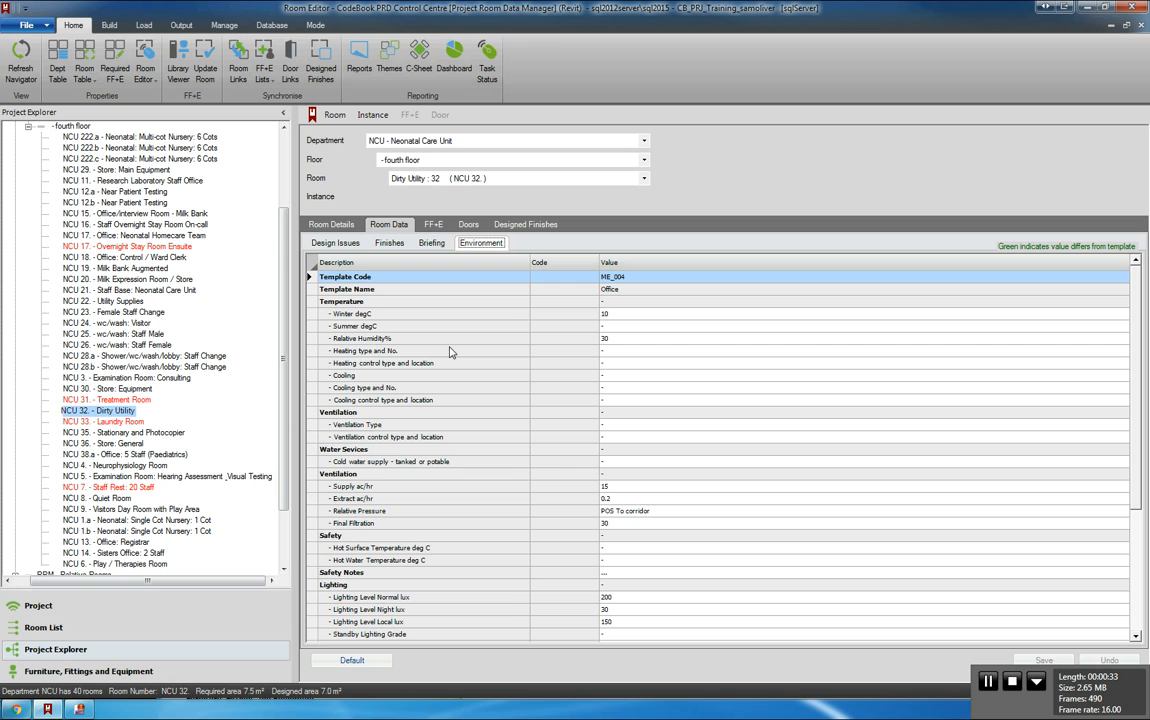
{"action": "left_click", "coordinate": [1123, 315]}
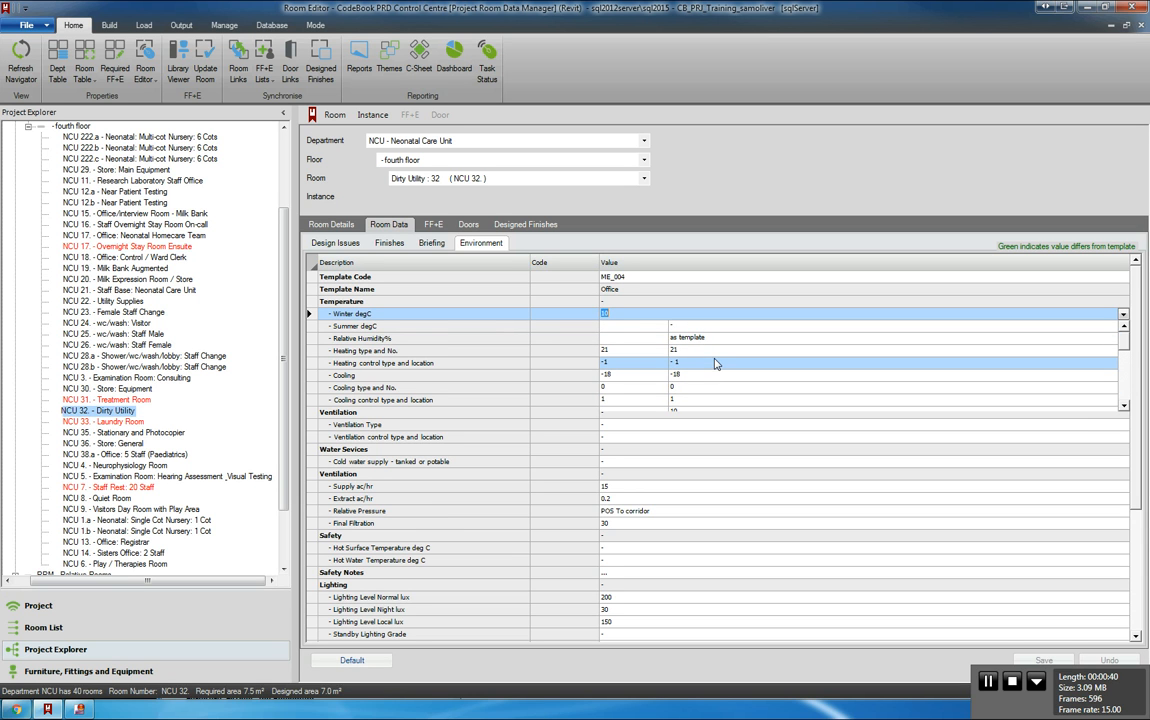
{"action": "left_click", "coordinate": [1123, 315]}
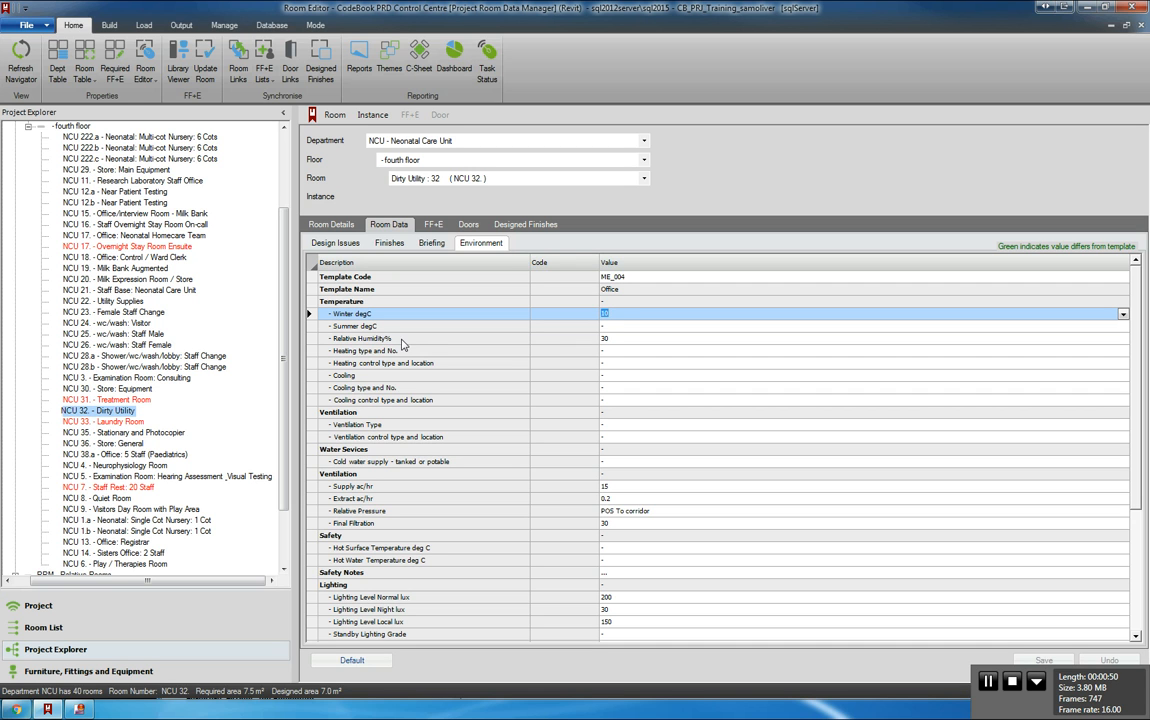
{"action": "left_click", "coordinate": [109, 27]}
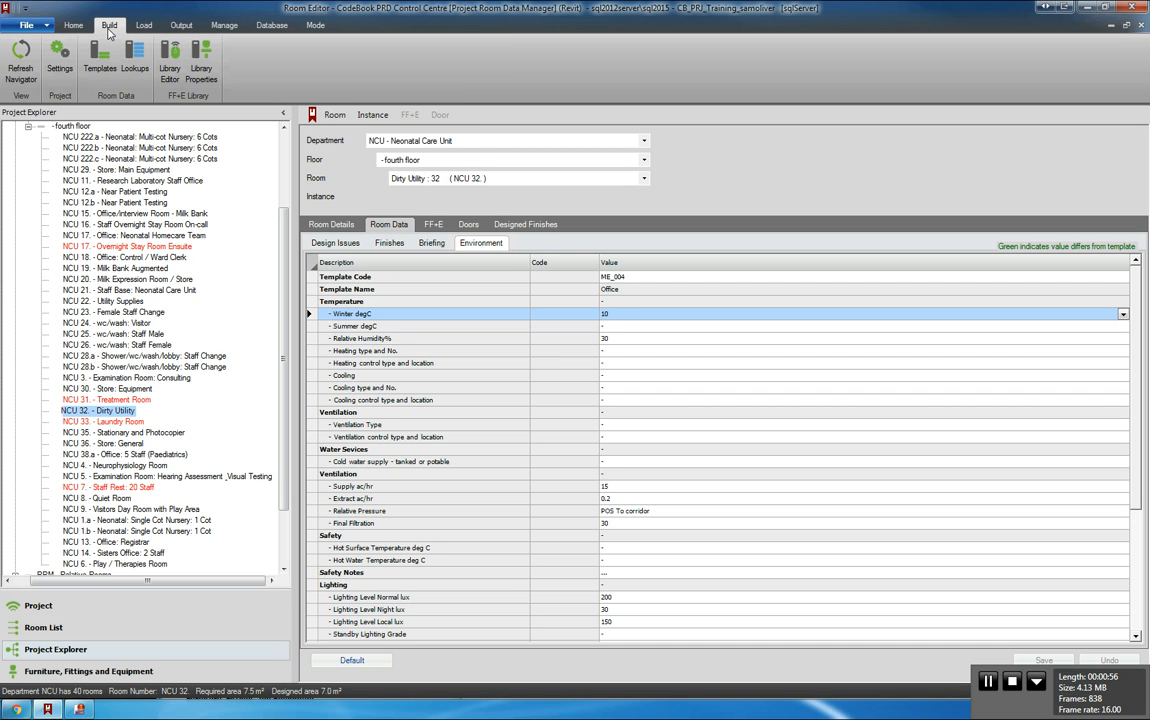
Step: Open the Lookups editor with the library password and select the Room Data - Environment category
{"action": "left_click", "coordinate": [170, 62]}
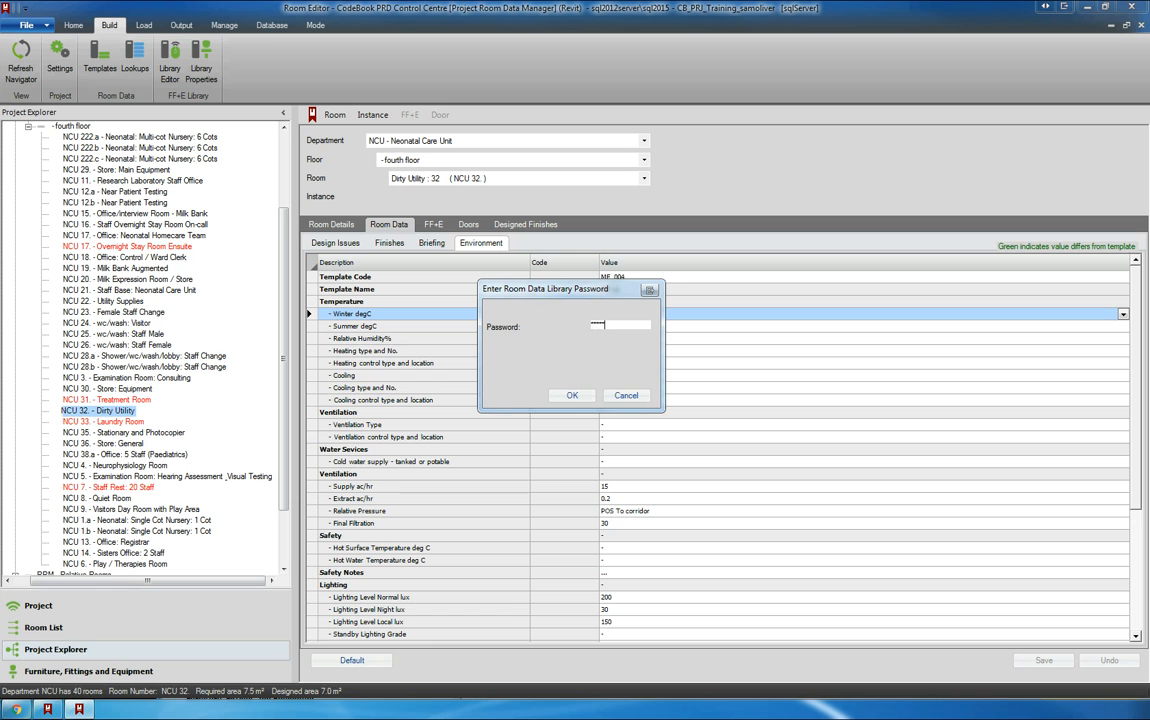
{"action": "key", "text": "Return"}
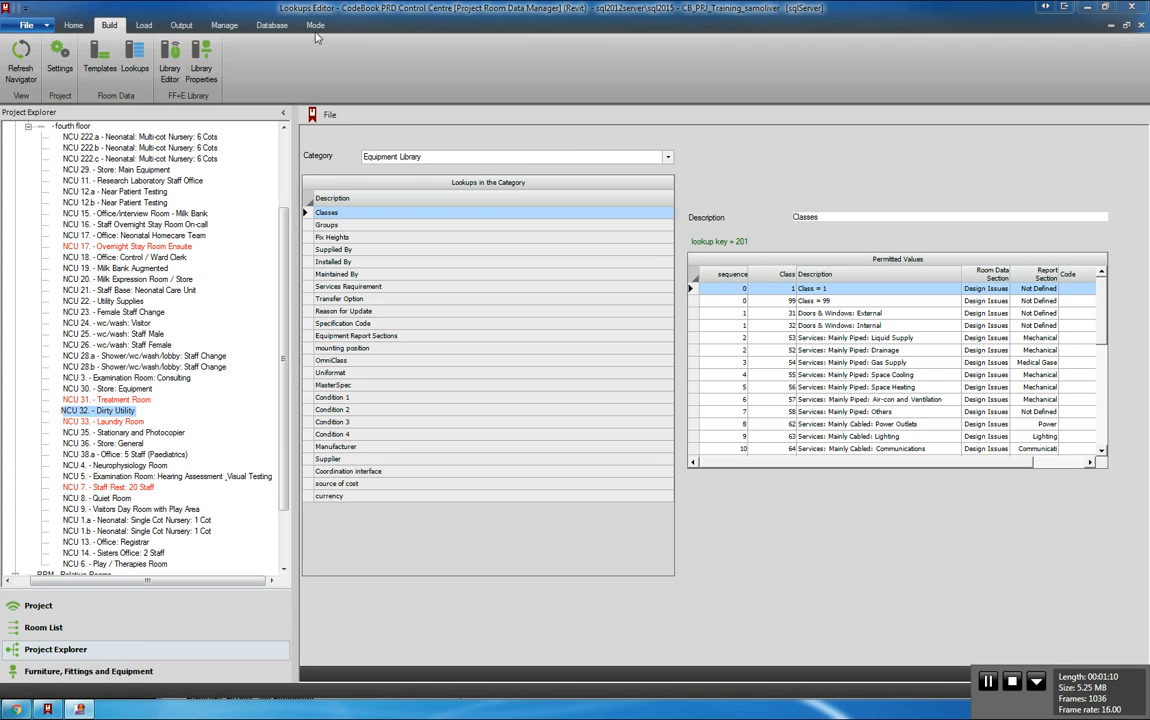
{"action": "left_click", "coordinate": [669, 158]}
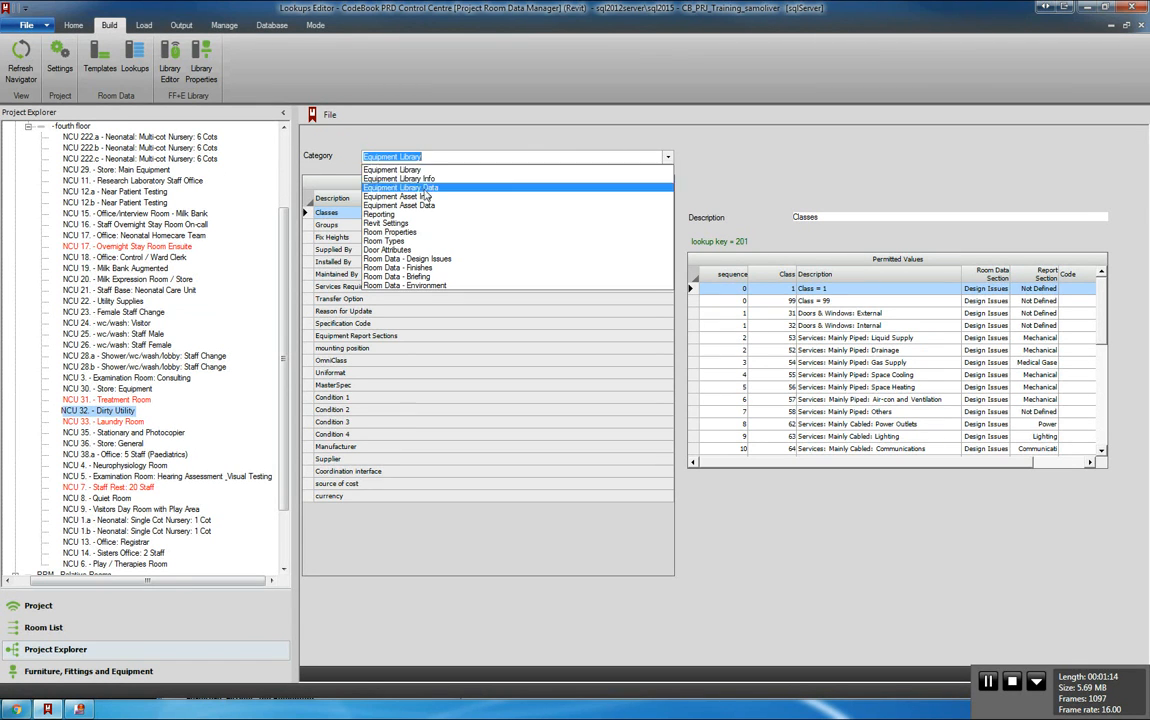
{"action": "left_click", "coordinate": [392, 287]}
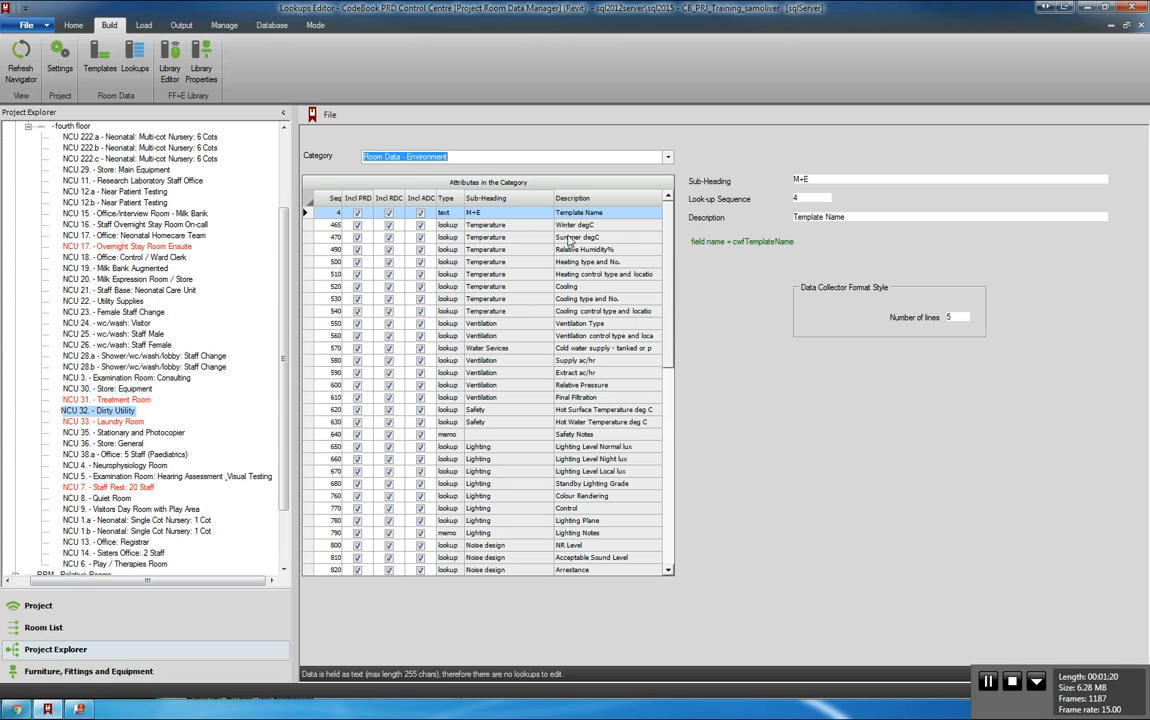
Step: Add a new Winter degC permitted value 22 with sequence 1
{"action": "left_click", "coordinate": [575, 226]}
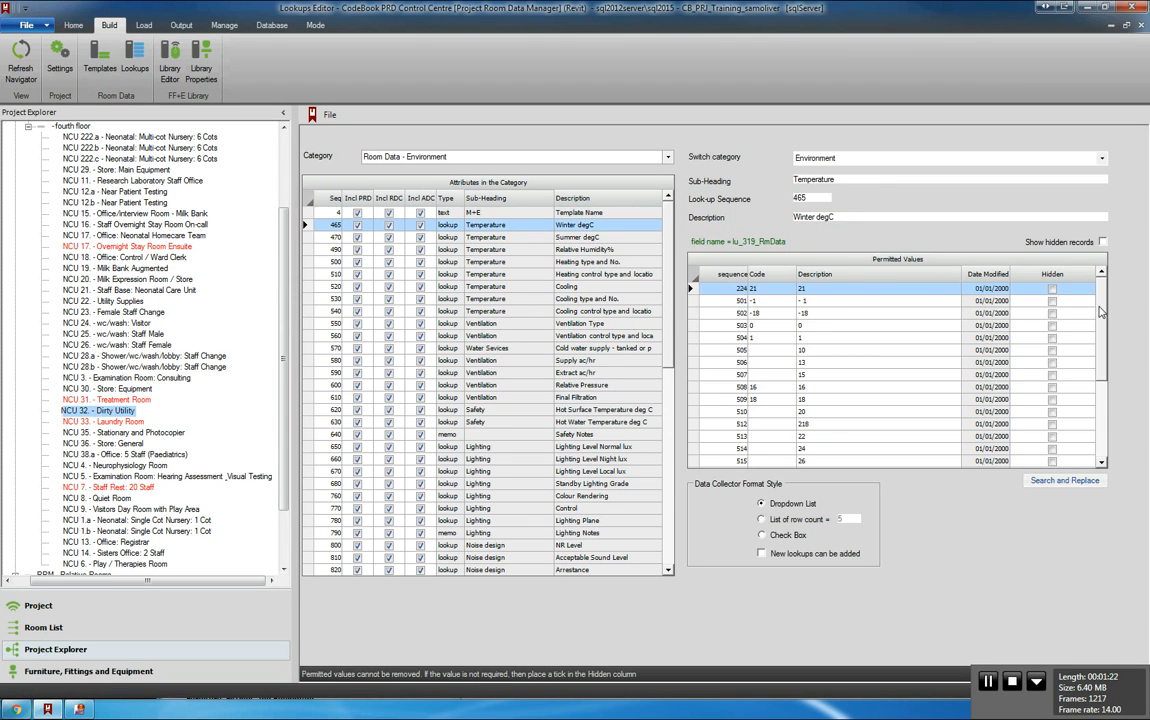
{"action": "scroll", "coordinate": [1107, 302], "scroll_direction": "down", "scroll_amount": 4}
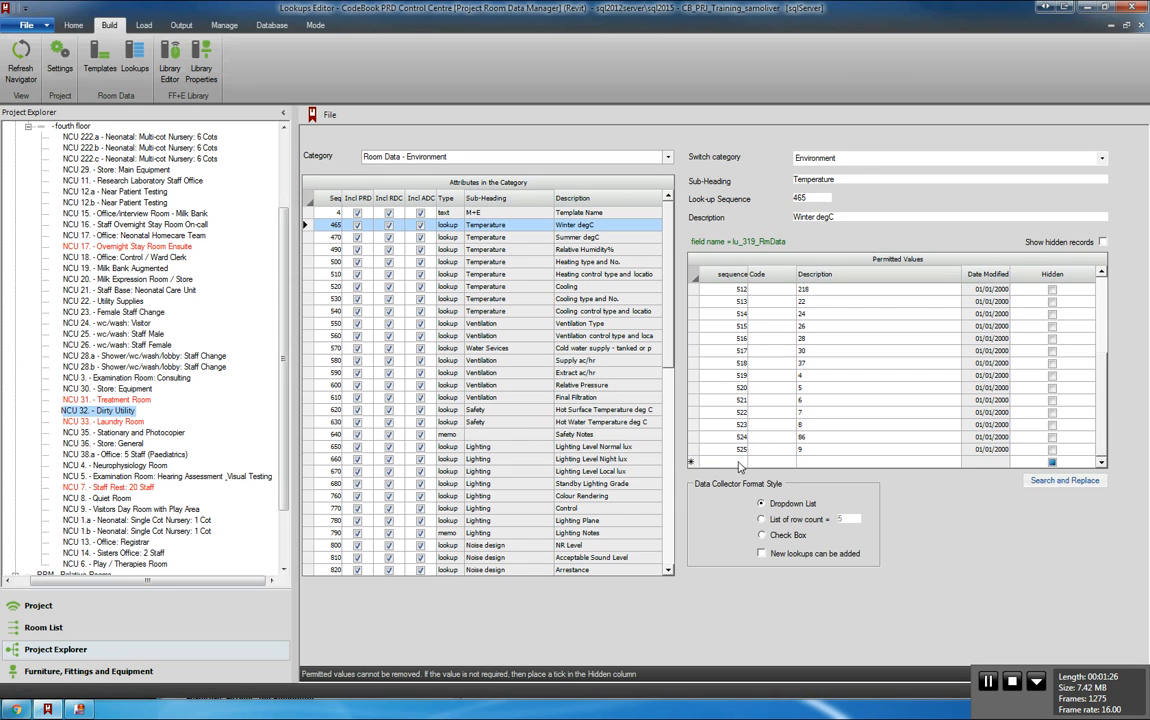
{"action": "left_click", "coordinate": [739, 463]}
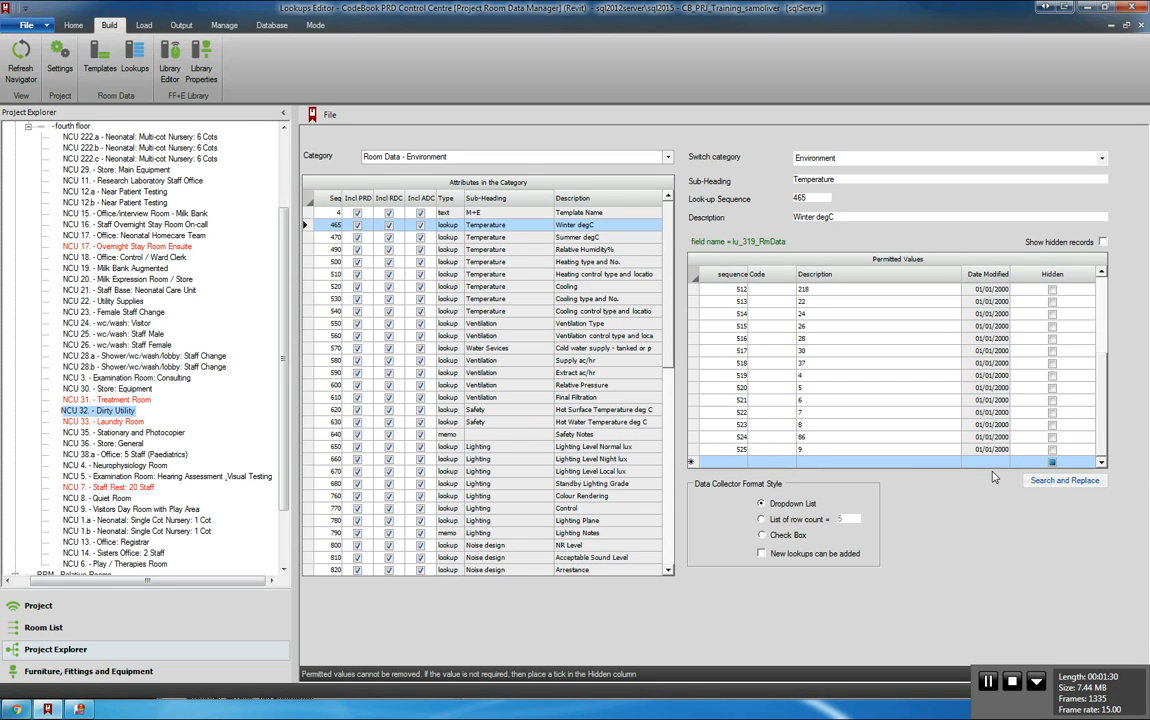
{"action": "type", "text": "1"}
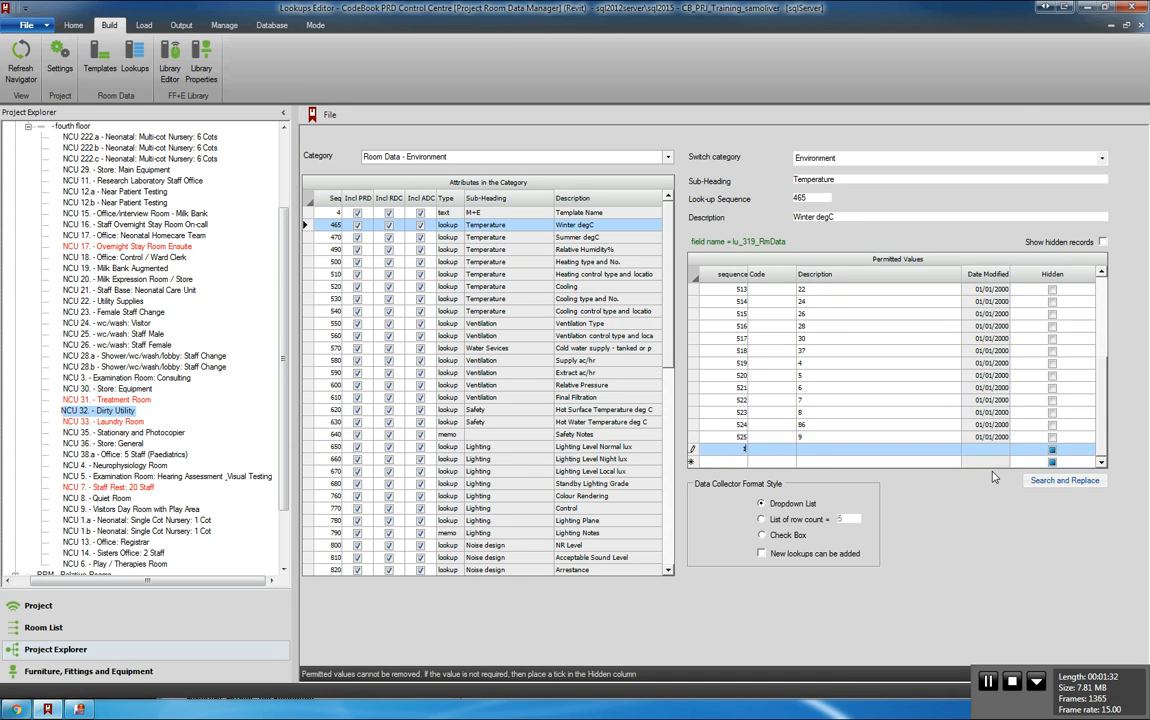
{"action": "left_click", "coordinate": [782, 453]}
{"action": "type", "text": "22"}
{"action": "left_click", "coordinate": [712, 463]}
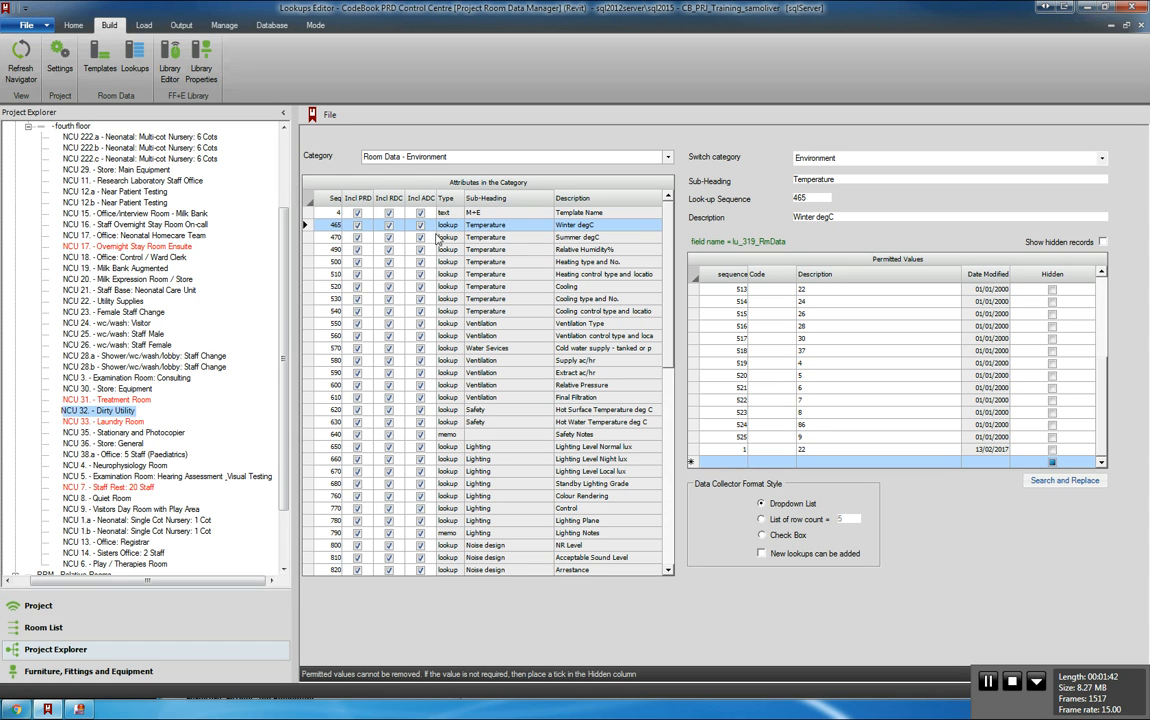
Step: Exclude Summer degC from PRD and RDC by unticking Incl PRD and Incl RDC
{"action": "left_click", "coordinate": [478, 239]}
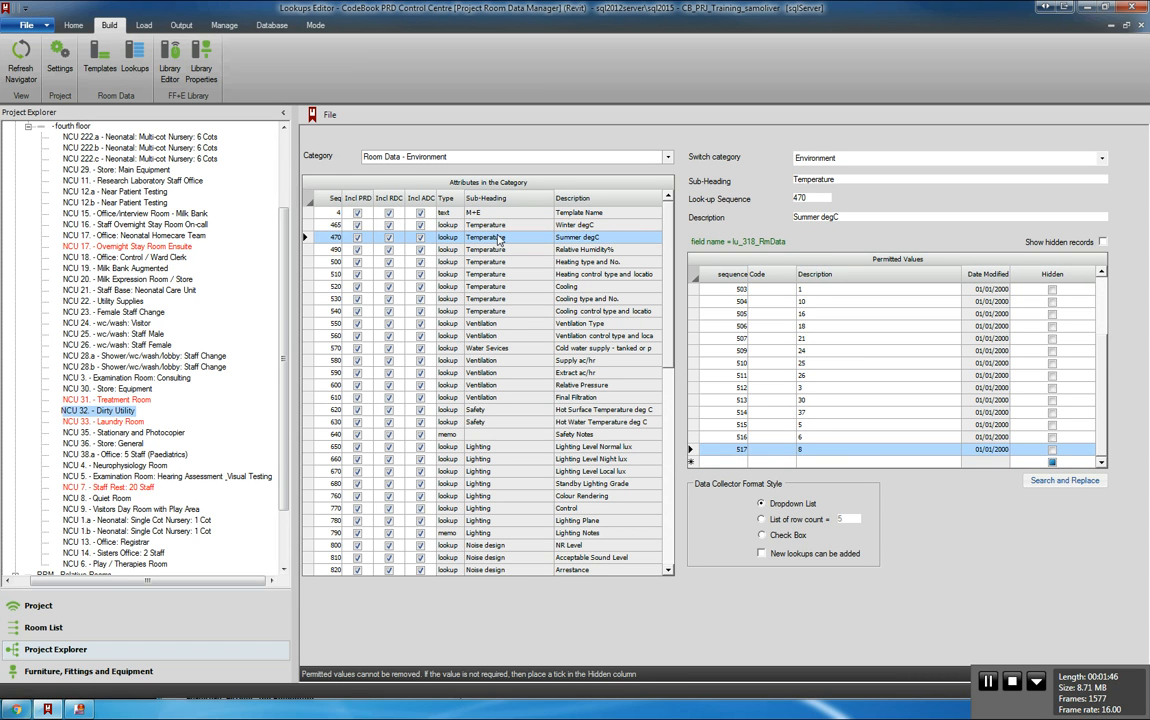
{"action": "left_click", "coordinate": [357, 237]}
{"action": "left_click", "coordinate": [389, 238]}
{"action": "left_click", "coordinate": [309, 249]}
{"action": "left_click", "coordinate": [308, 238]}
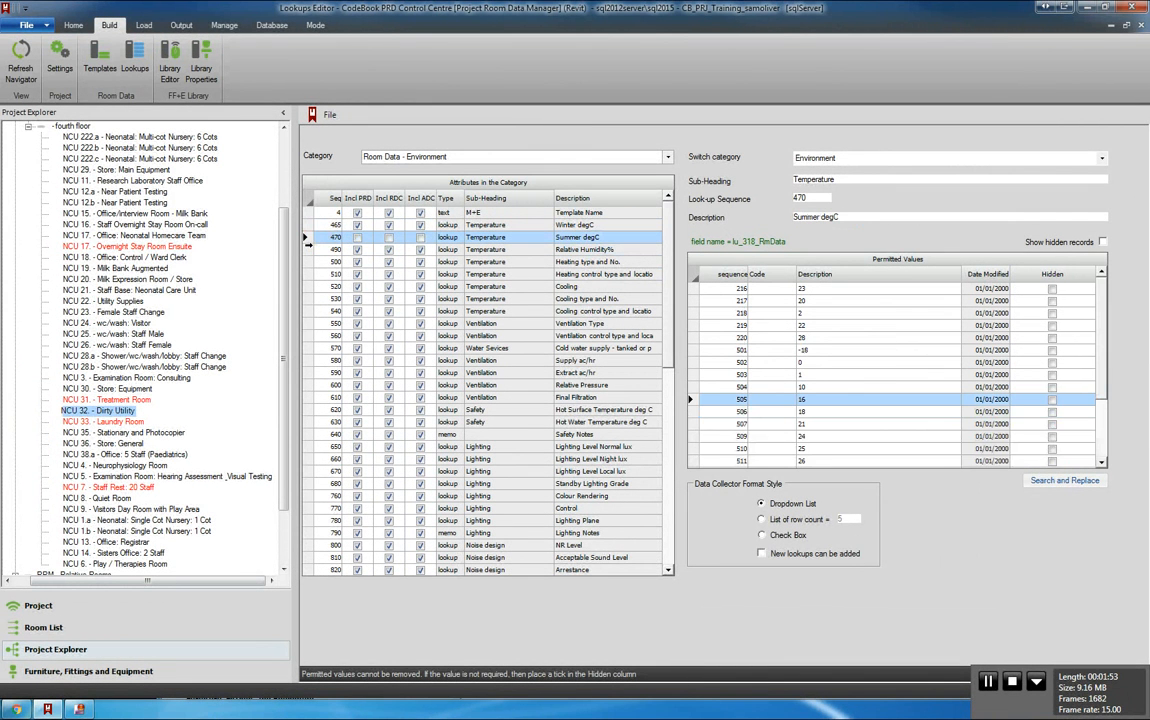
{"action": "right_click", "coordinate": [125, 410]}
Step: Reopen Dirty Utility's Environment room data and set Winter degC to the new value 22
{"action": "left_click", "coordinate": [226, 421]}
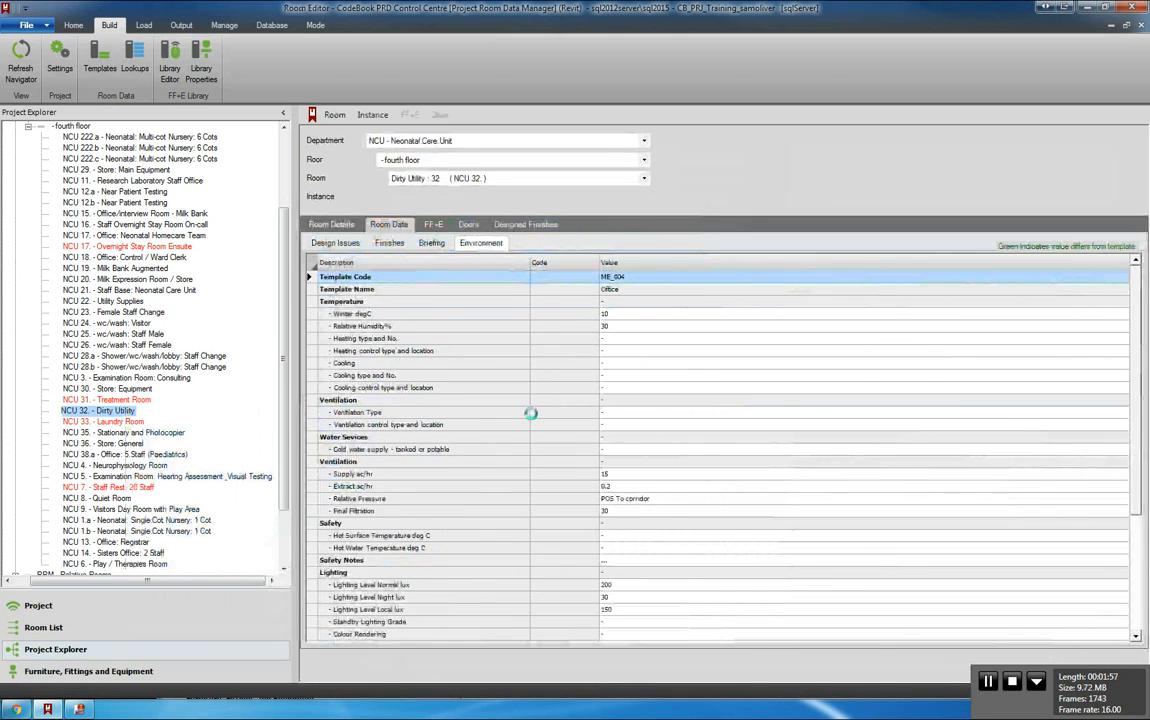
{"action": "left_click", "coordinate": [388, 224]}
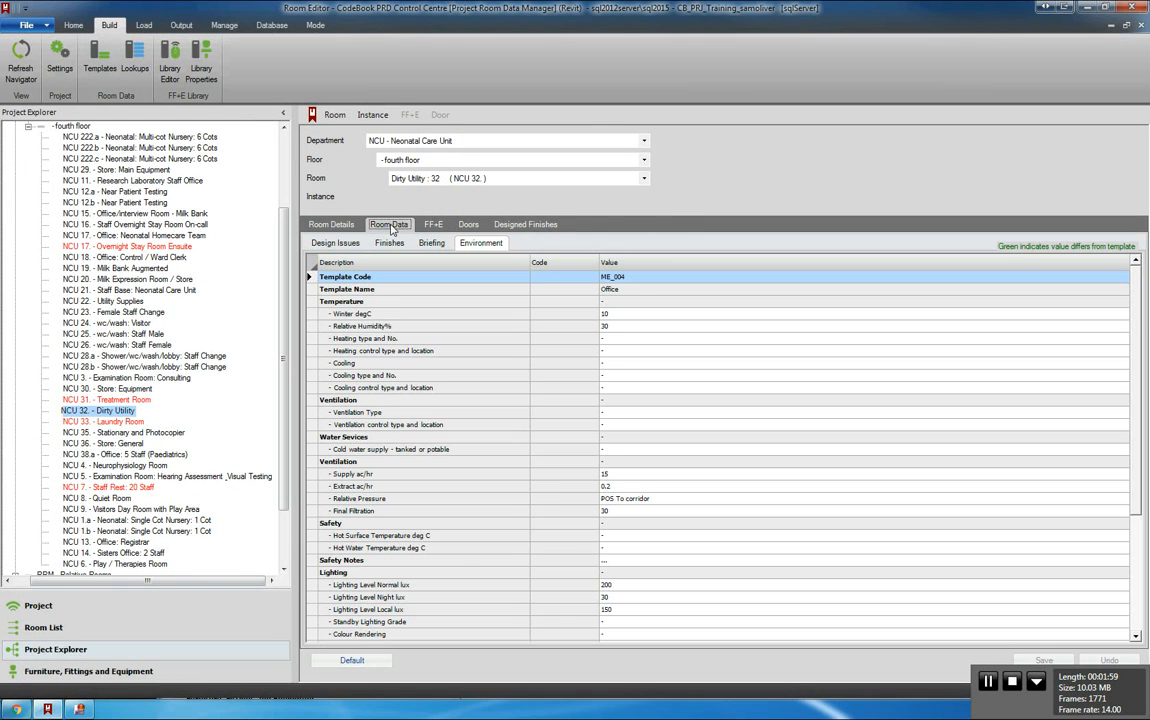
{"action": "left_click", "coordinate": [1124, 314]}
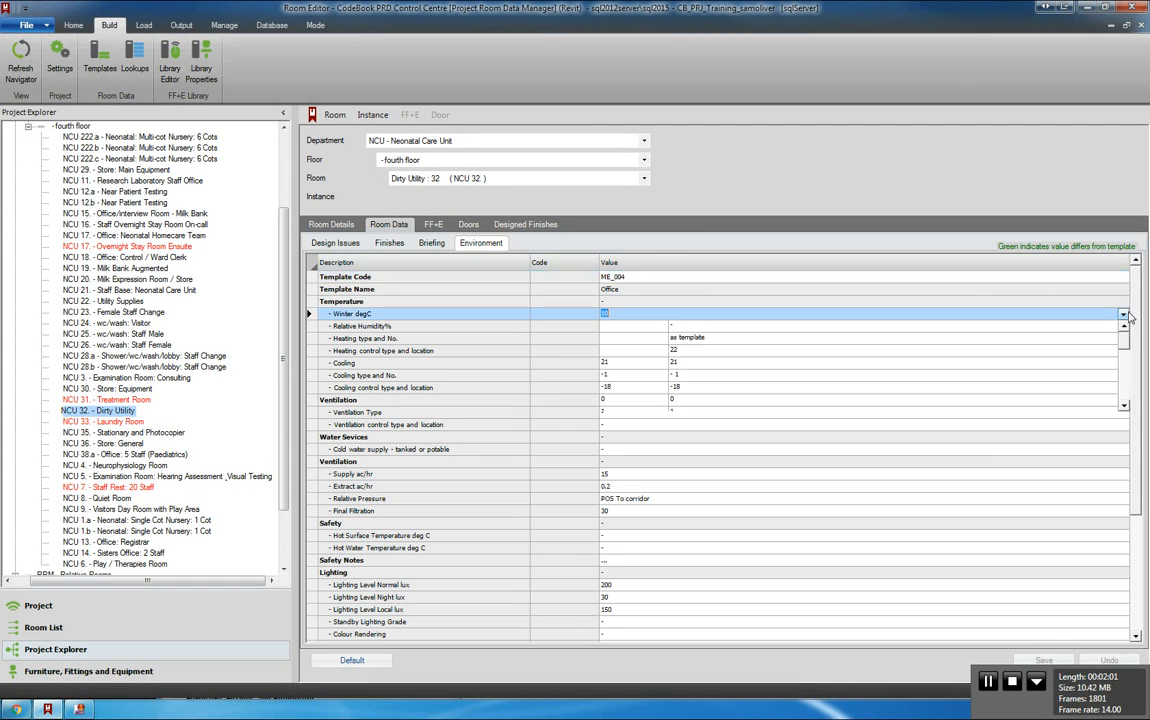
{"action": "left_click", "coordinate": [646, 365]}
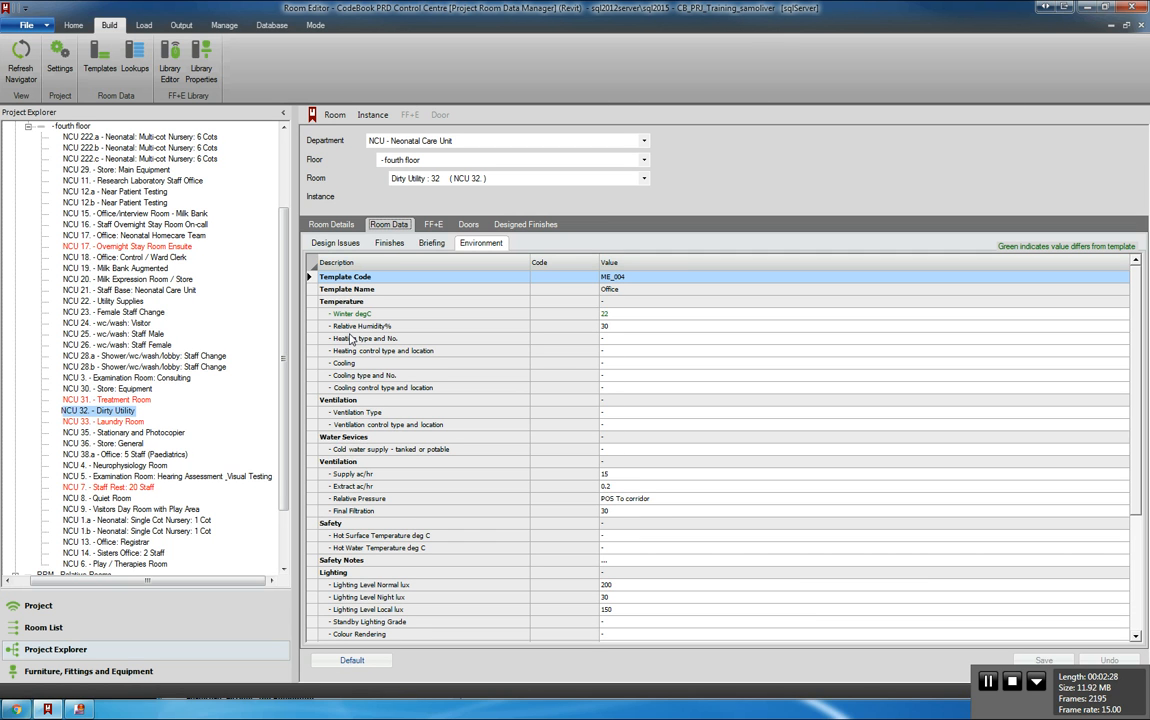
{"action": "left_click", "coordinate": [134, 57]}
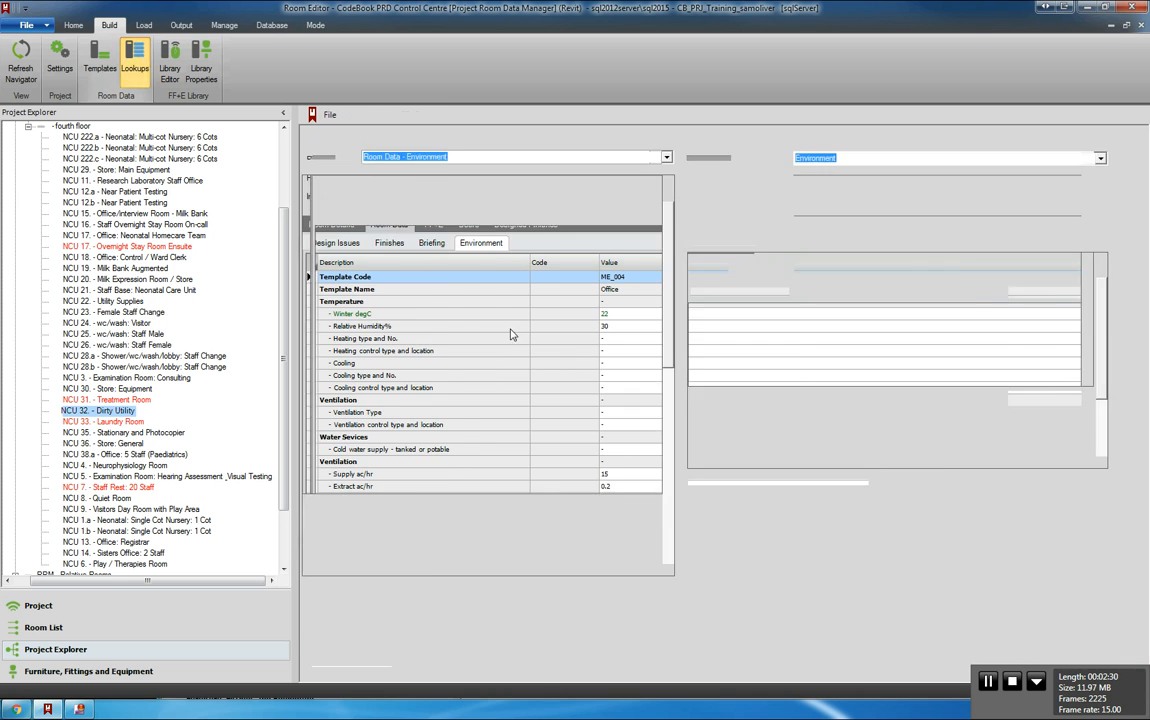
Step: Add value 6 'Client Install' to the Equipment Library Groups lookup
{"action": "left_click", "coordinate": [595, 157]}
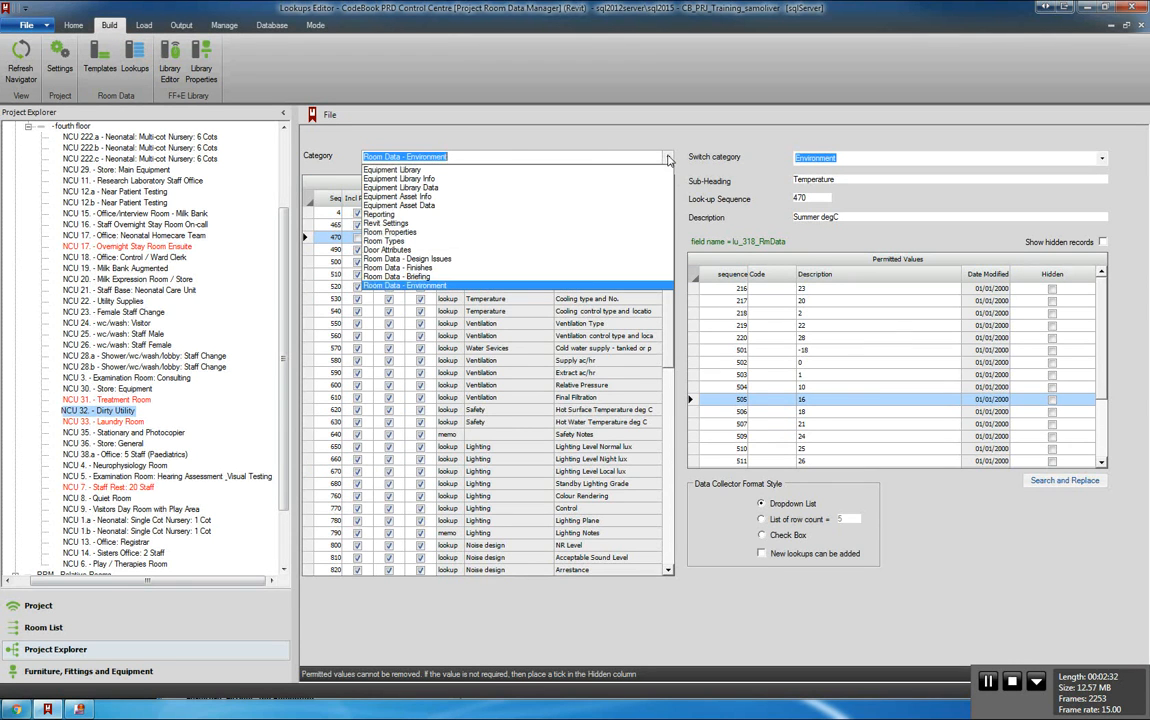
{"action": "left_click", "coordinate": [421, 170]}
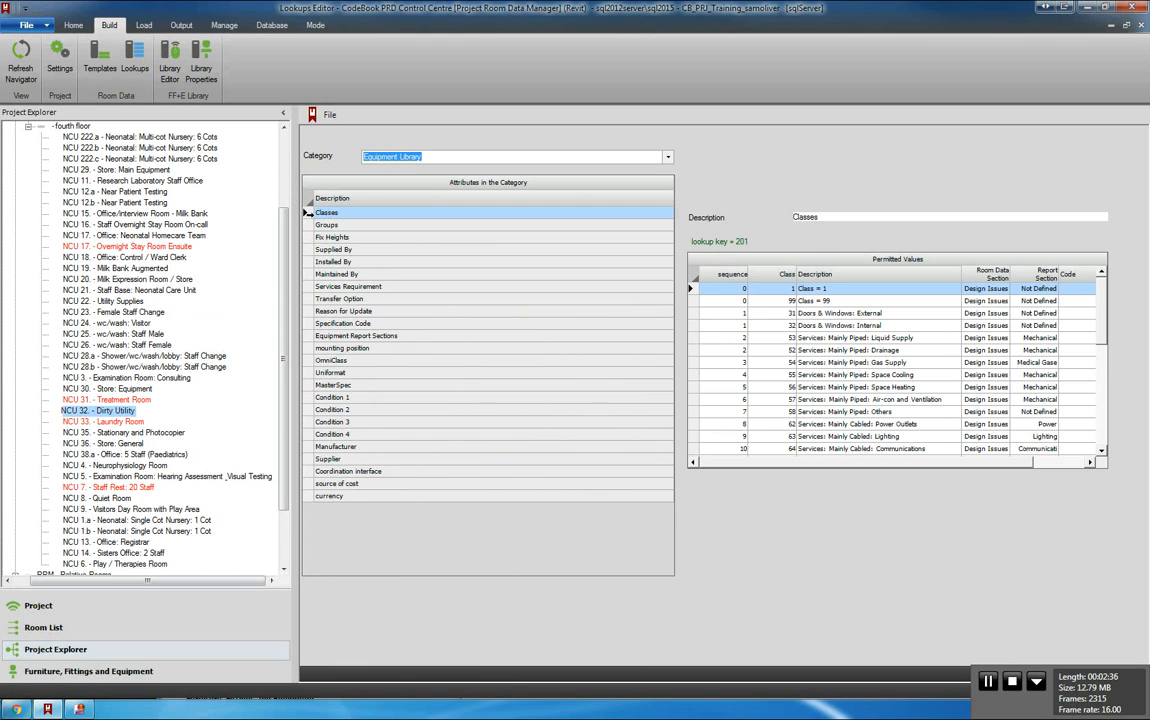
{"action": "left_click", "coordinate": [330, 225]}
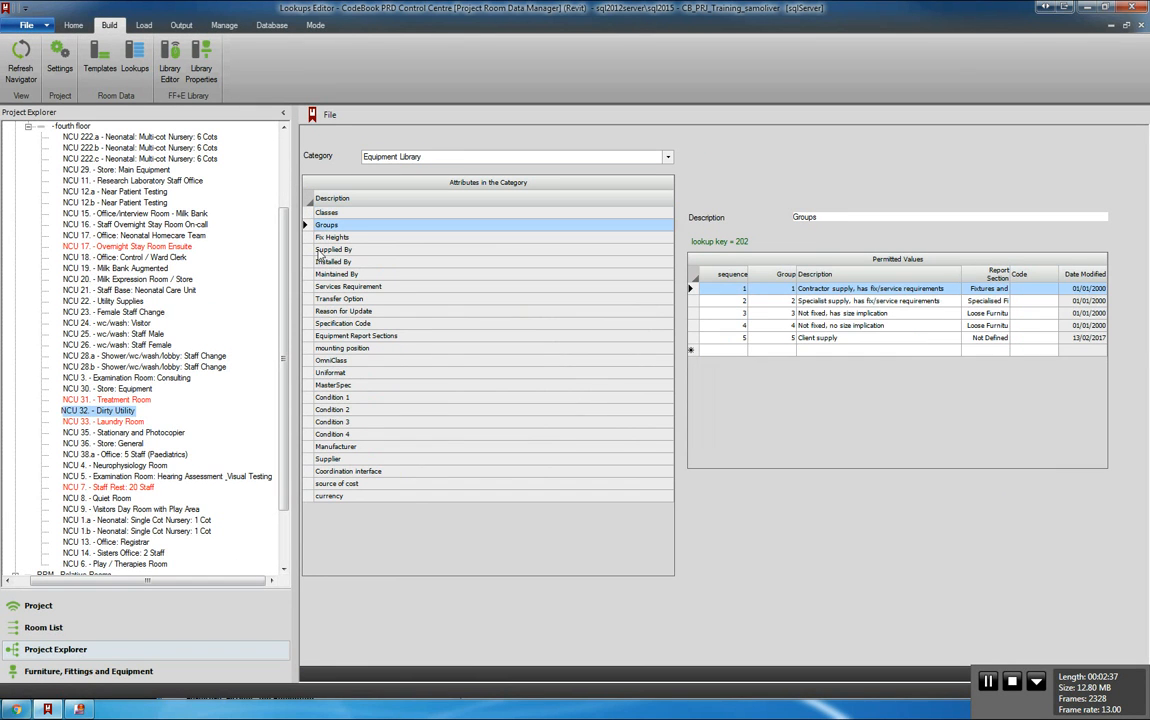
{"action": "left_click", "coordinate": [734, 351]}
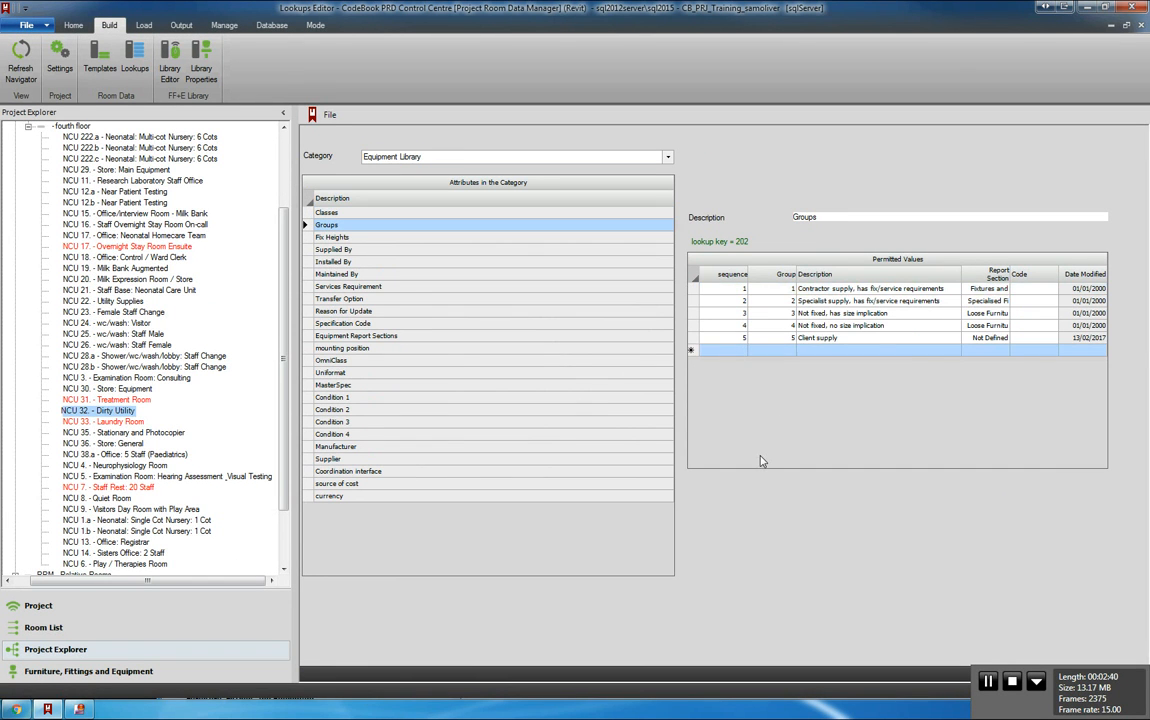
{"action": "type", "text": "6"}
{"action": "left_click", "coordinate": [789, 352]}
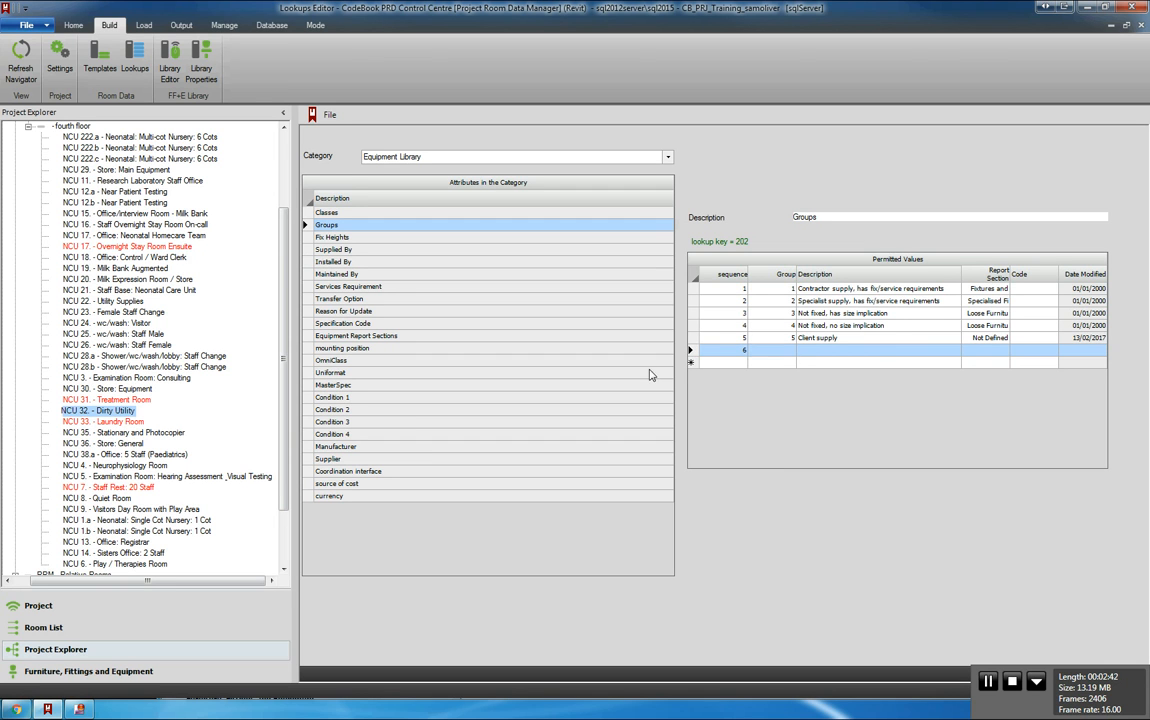
{"action": "left_click", "coordinate": [857, 352]}
{"action": "type", "text": "Client Install"}
{"action": "left_click", "coordinate": [737, 362]}
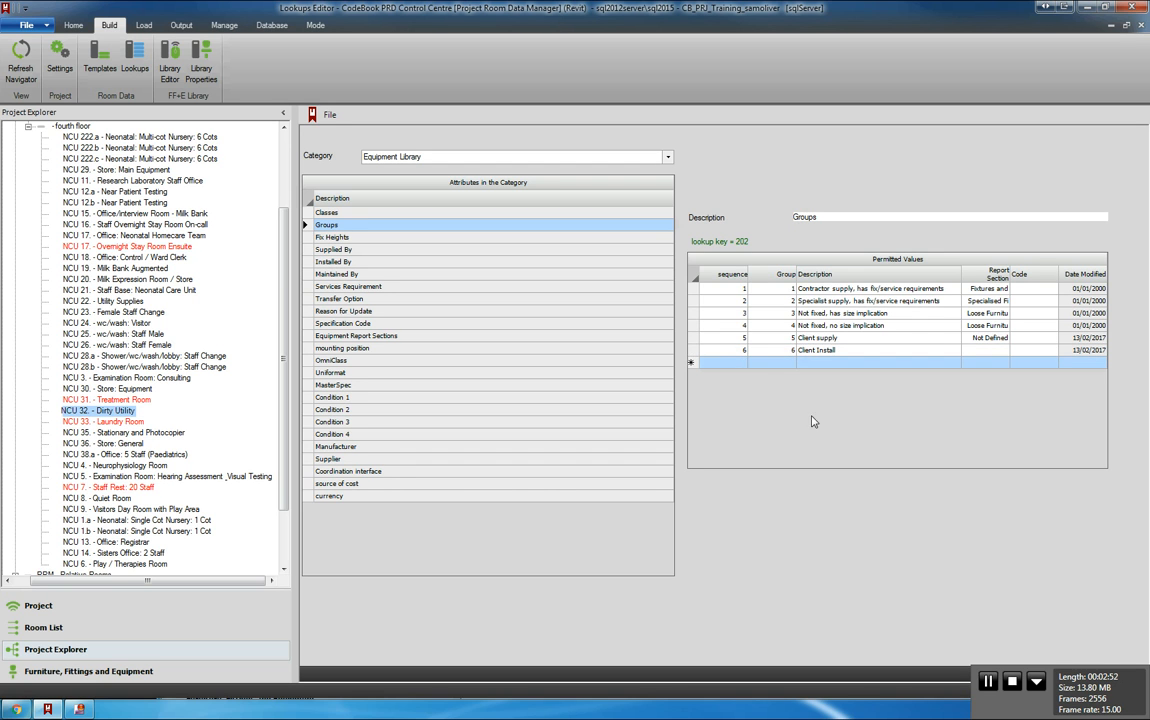
Step: Delete the 'Client supply' entry from the Groups lookup, confirming with Yes
{"action": "left_click", "coordinate": [693, 338]}
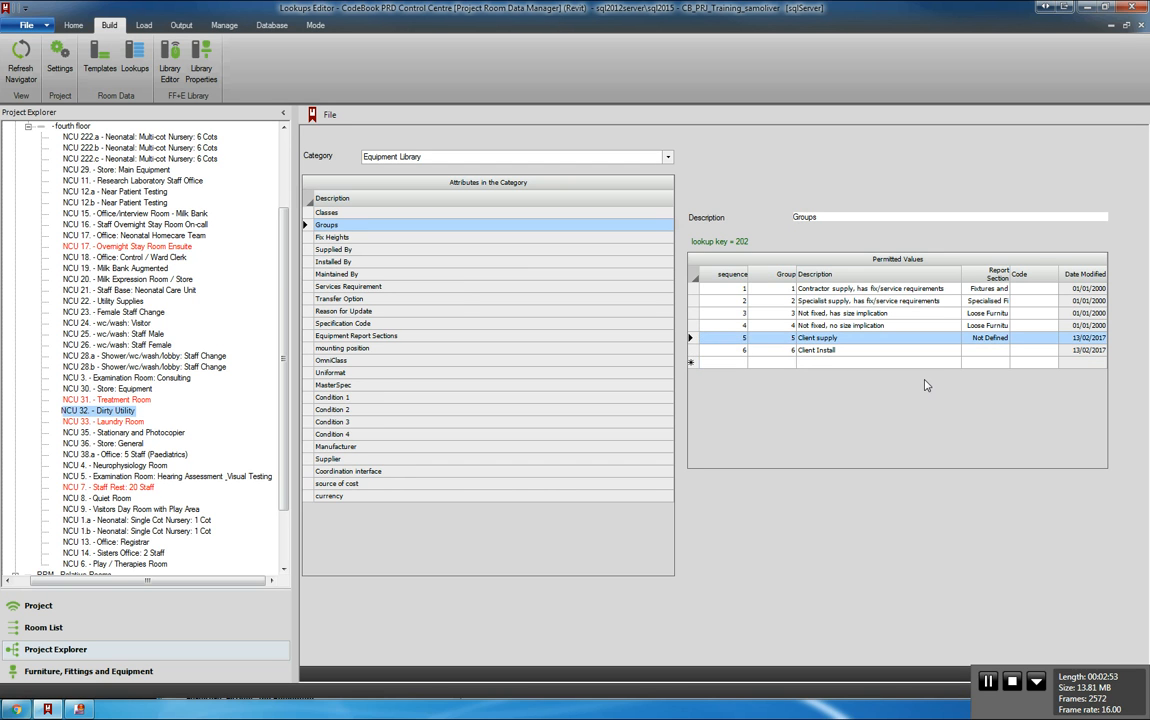
{"action": "key", "text": "Delete"}
{"action": "left_click", "coordinate": [572, 348]}
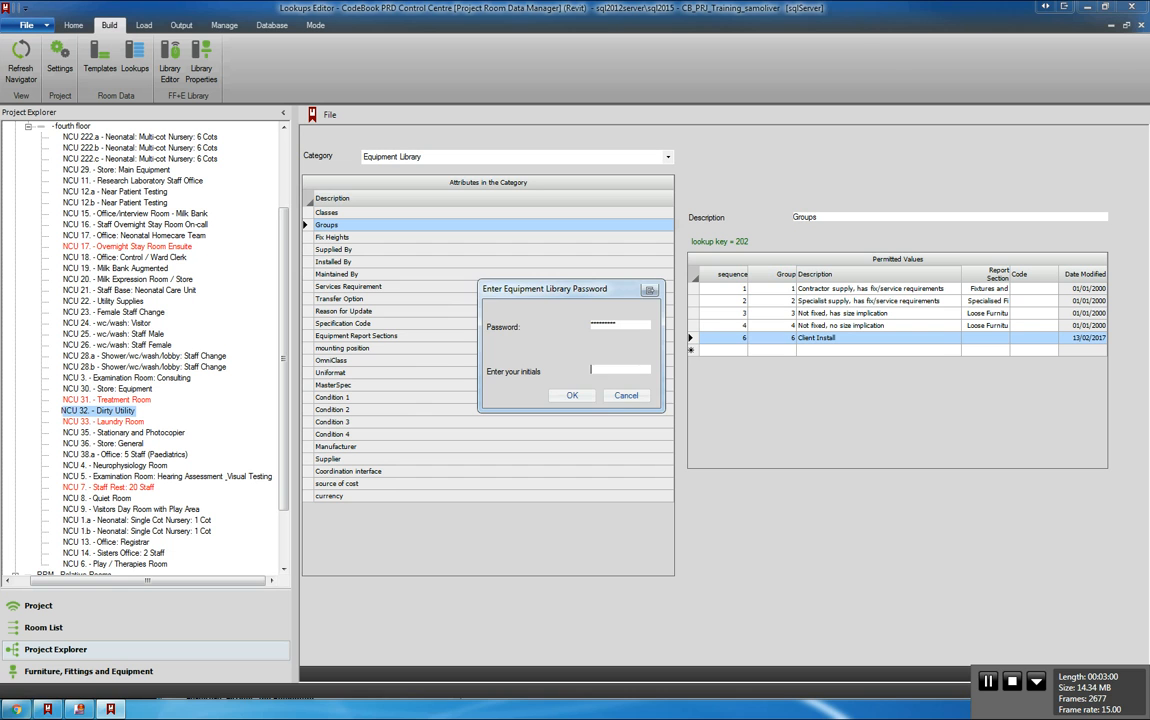
{"action": "type", "text": "SO"}
{"action": "left_click", "coordinate": [570, 395]}
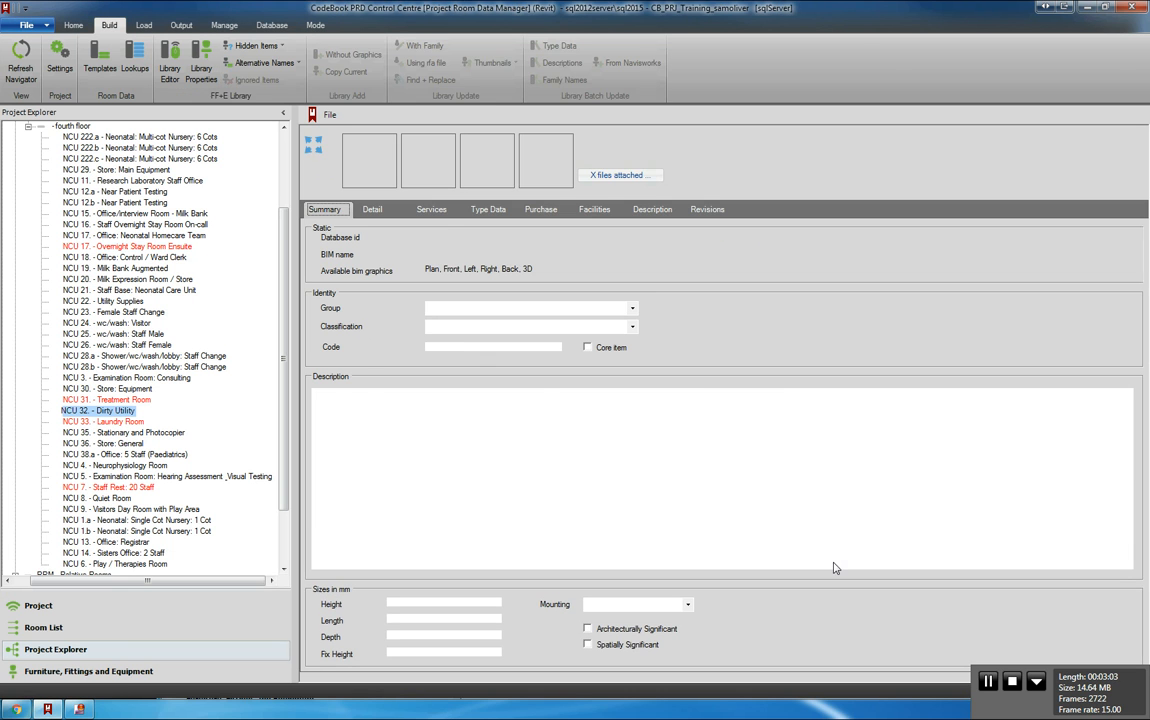
{"action": "left_click", "coordinate": [600, 308]}
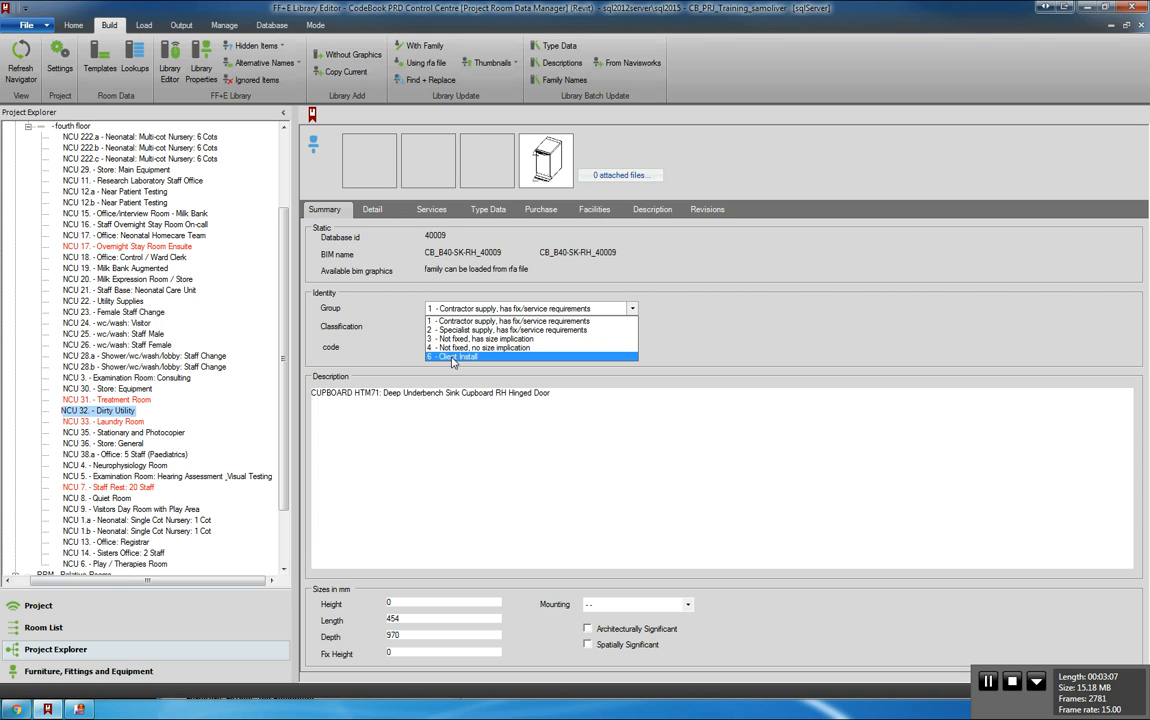
{"action": "left_click", "coordinate": [697, 314]}
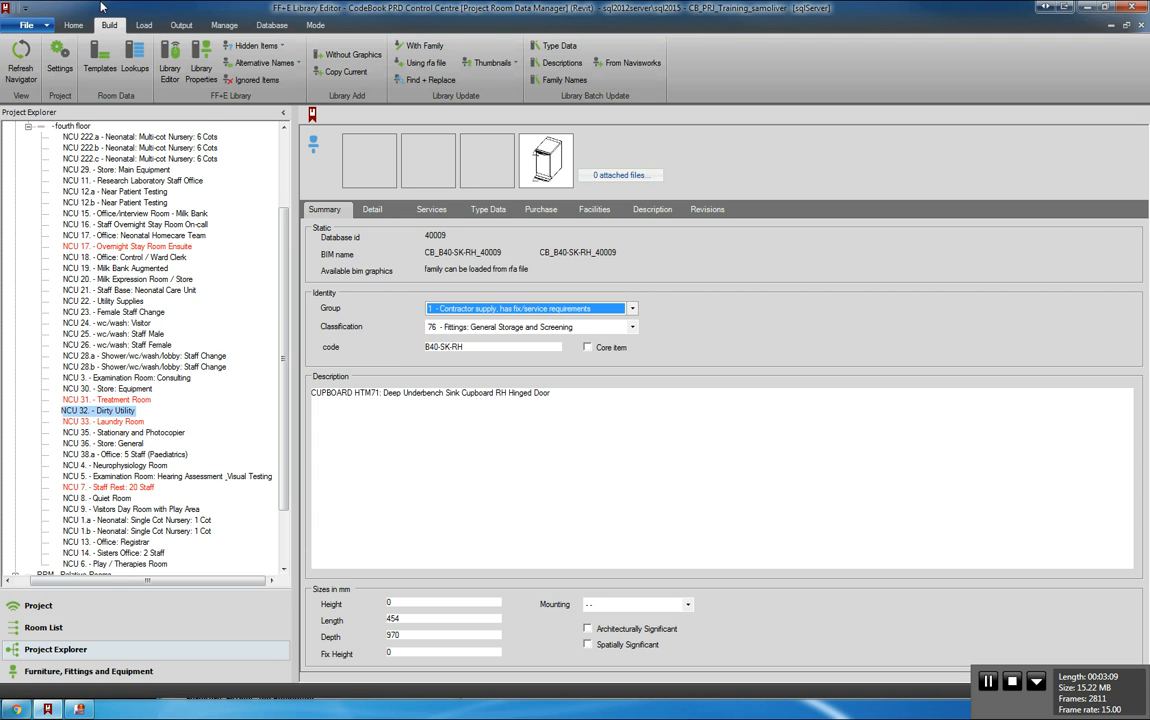
{"action": "left_click", "coordinate": [135, 60]}
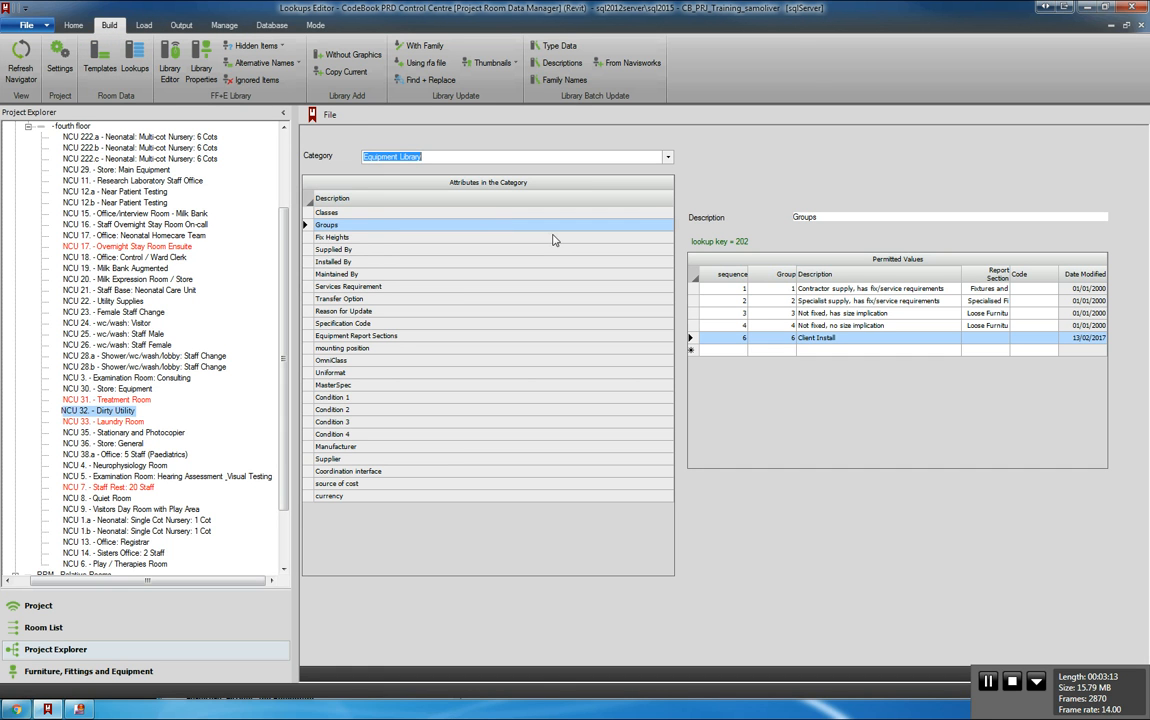
{"action": "left_click", "coordinate": [667, 157]}
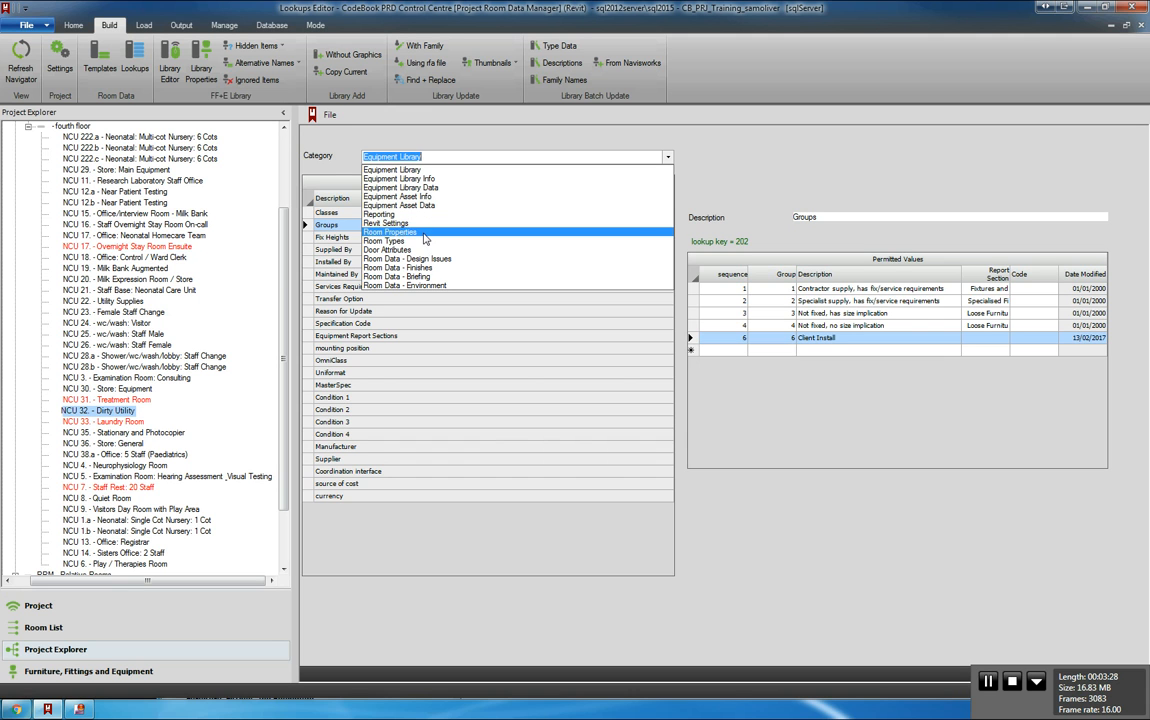
Step: Export the Room Data - Design Issues Windows Type usage report as an Excel workbook
{"action": "left_click", "coordinate": [470, 286]}
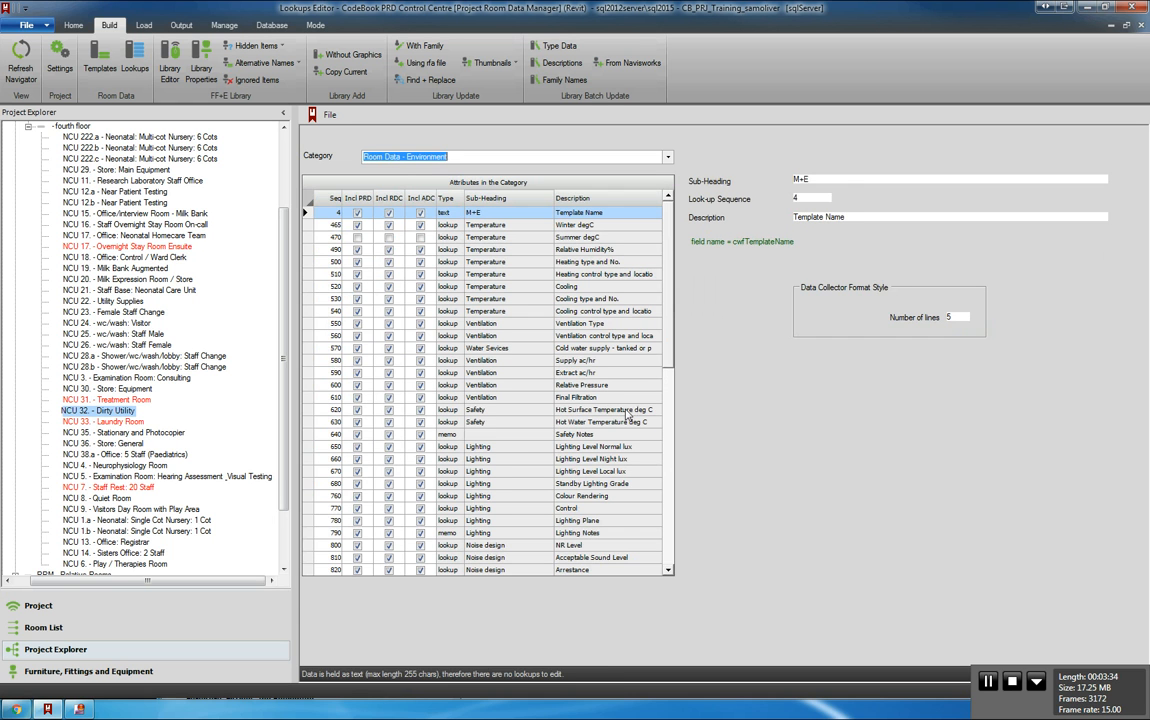
{"action": "left_click", "coordinate": [412, 224]}
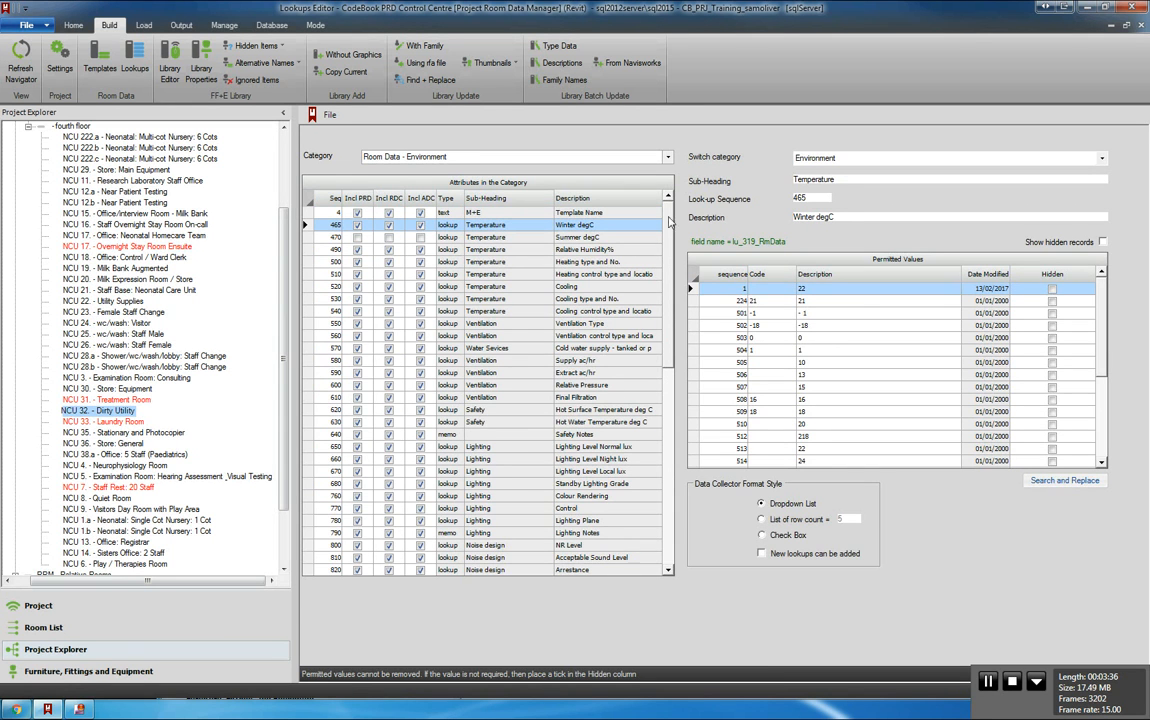
{"action": "left_click", "coordinate": [667, 157]}
{"action": "left_click", "coordinate": [414, 258]}
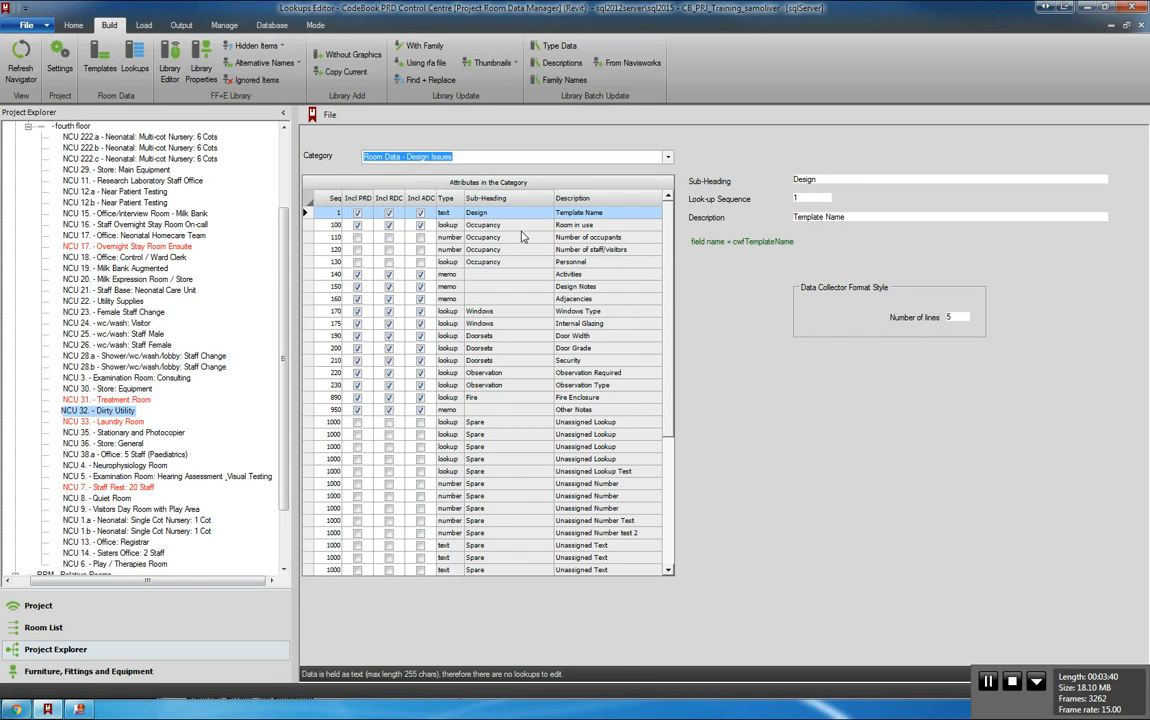
{"action": "left_click", "coordinate": [477, 313]}
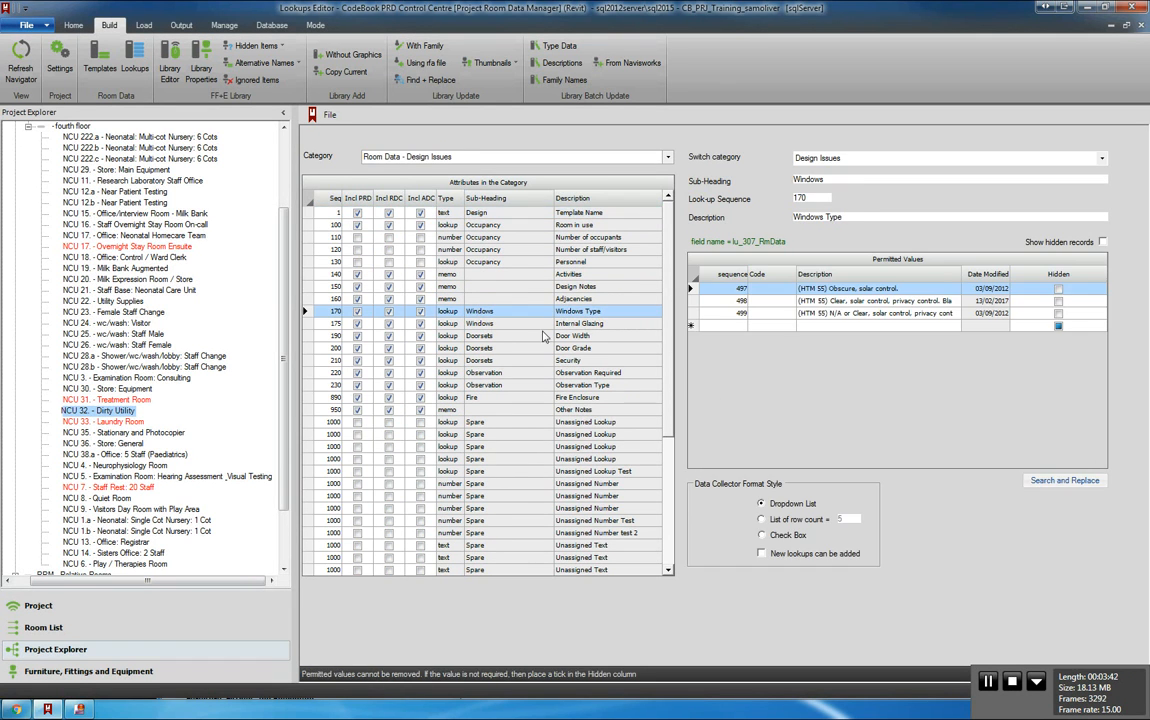
{"action": "left_click", "coordinate": [333, 116]}
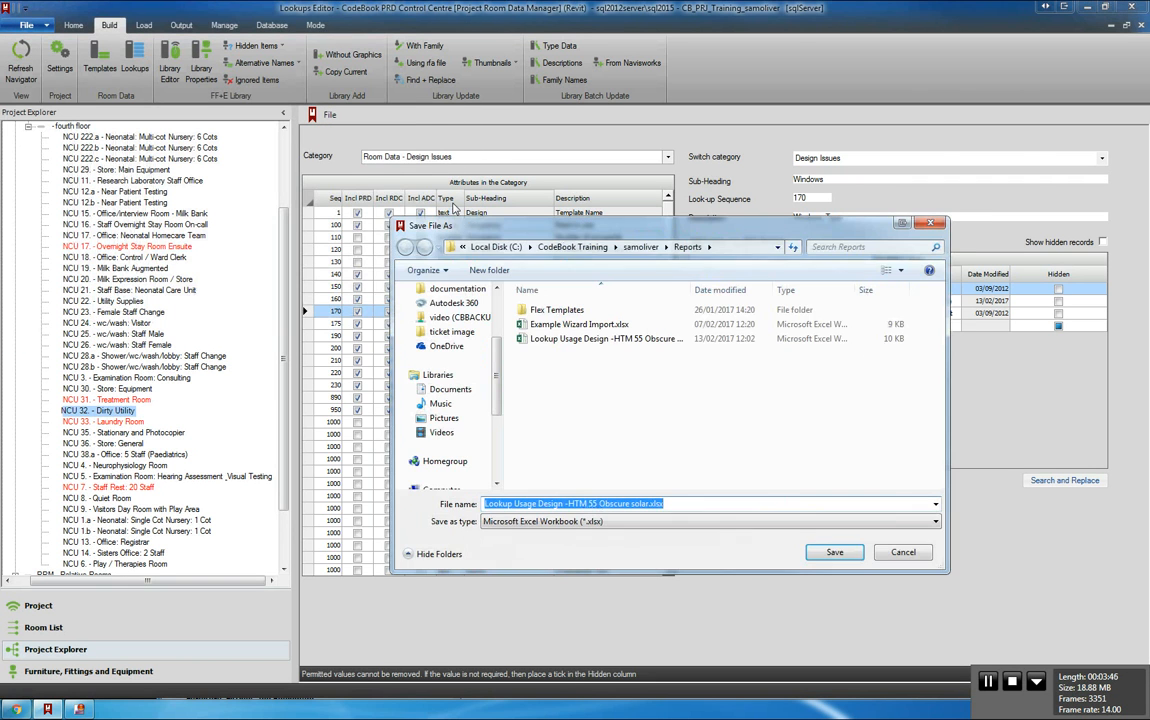
{"action": "key", "text": "Return"}
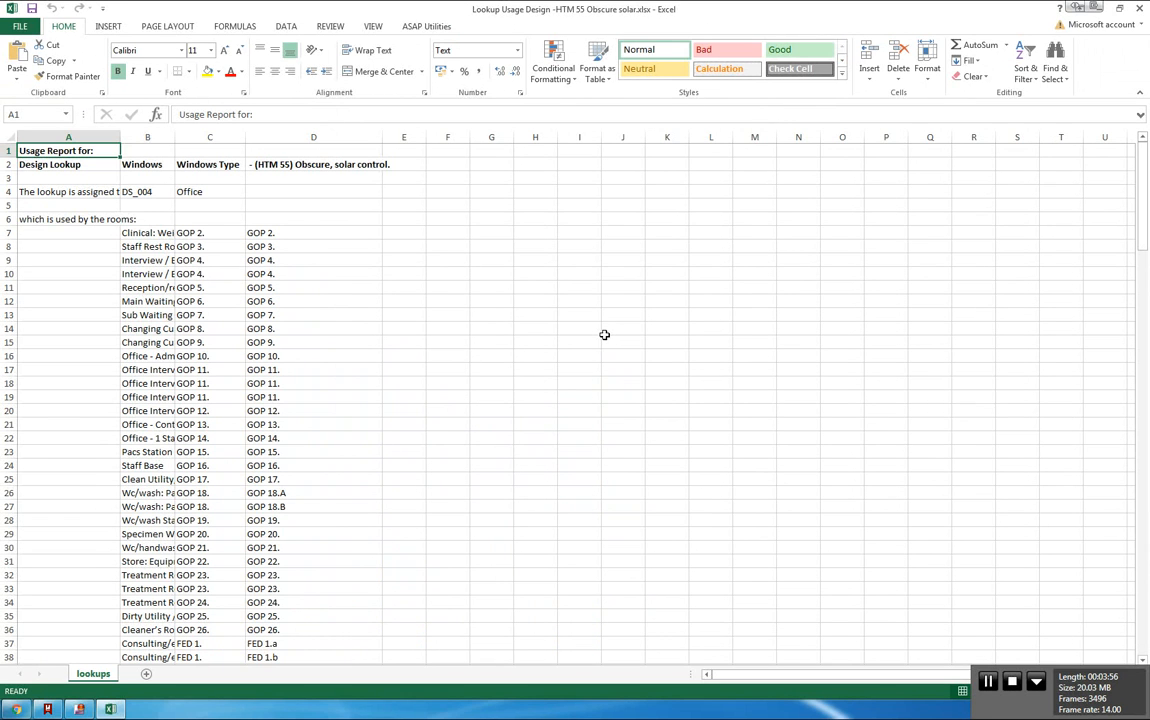
Step: Widen column A of the report, select the room list from B7 down, then minimize Excel
{"action": "double_click", "coordinate": [121, 137]}
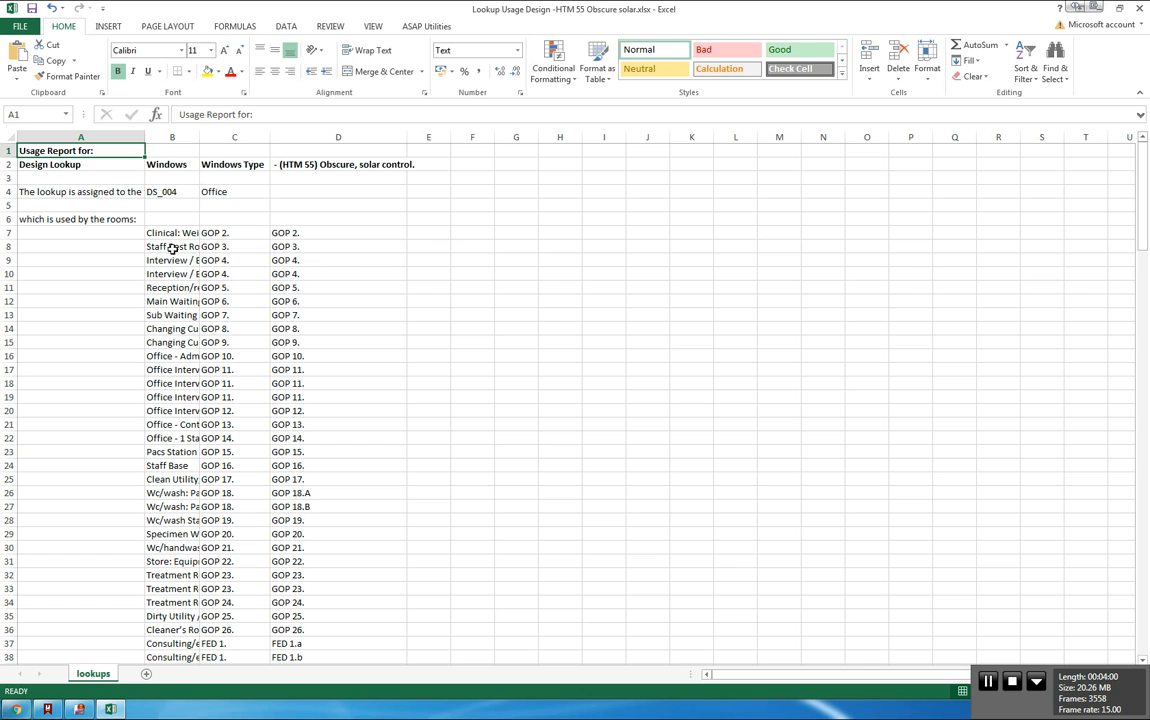
{"action": "left_click_drag", "start_coordinate": [145, 137], "coordinate": [253, 137]}
{"action": "left_click_drag", "start_coordinate": [272, 232], "coordinate": [385, 712]}
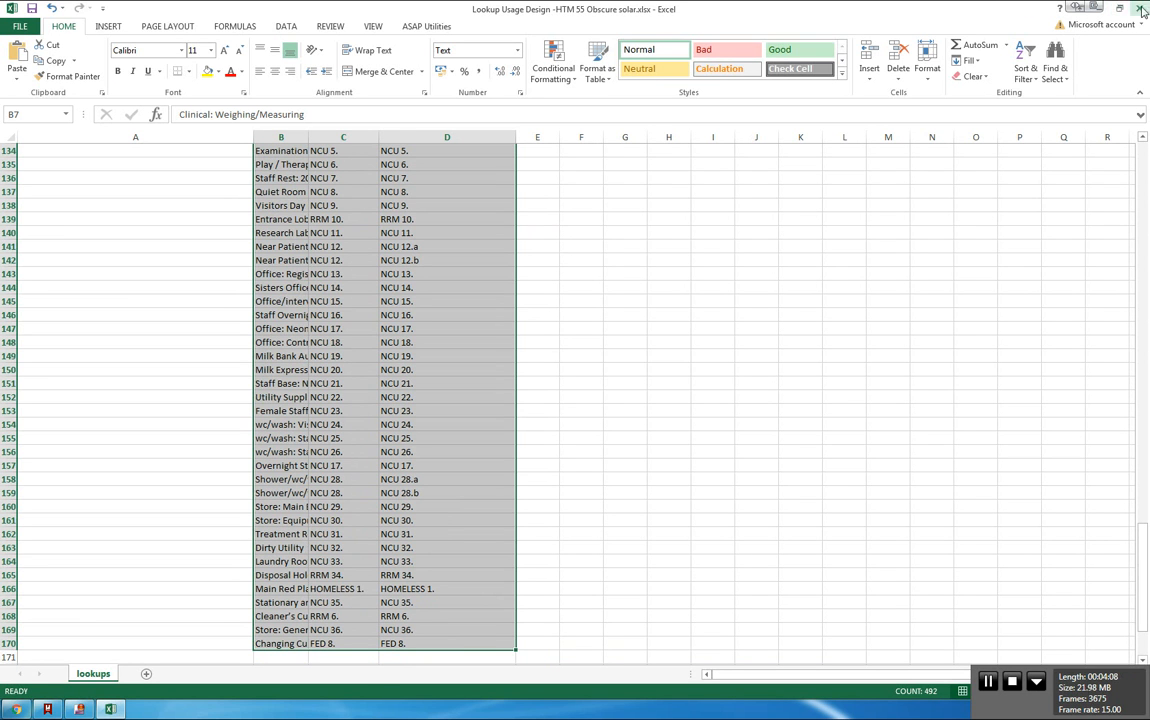
{"action": "left_click", "coordinate": [1102, 9]}
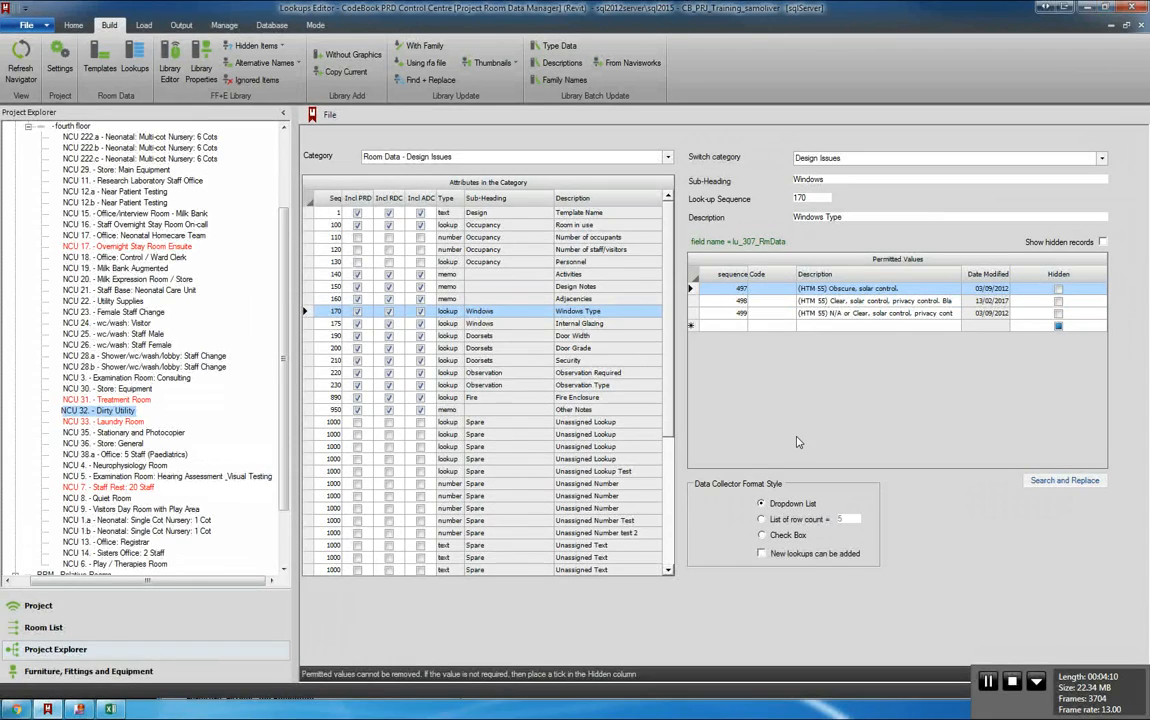